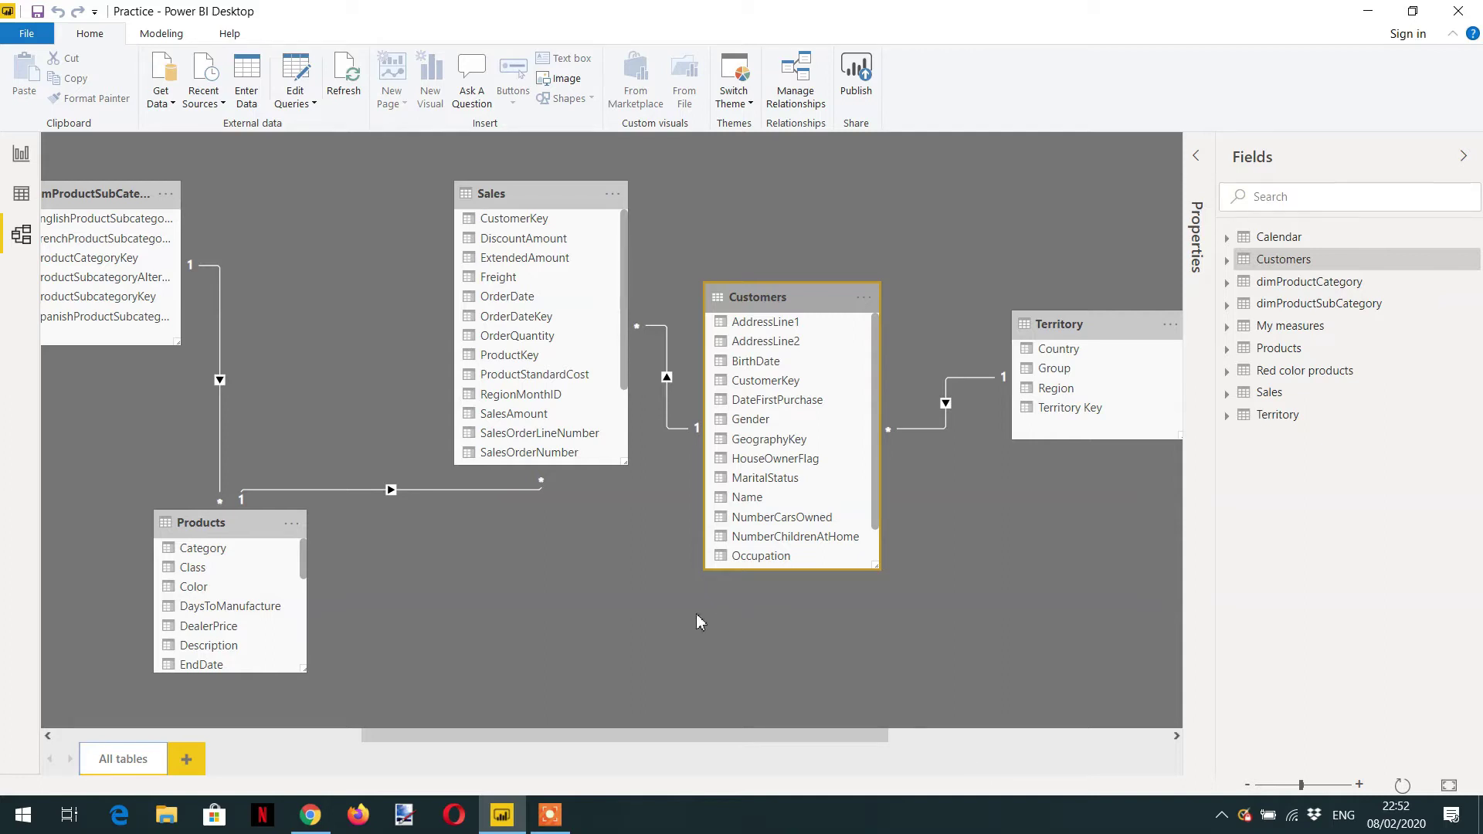
Step: Move the Products table card up and slightly right in the model diagram, then switch to Data view
left_click_drag(278, 531, 302, 496)
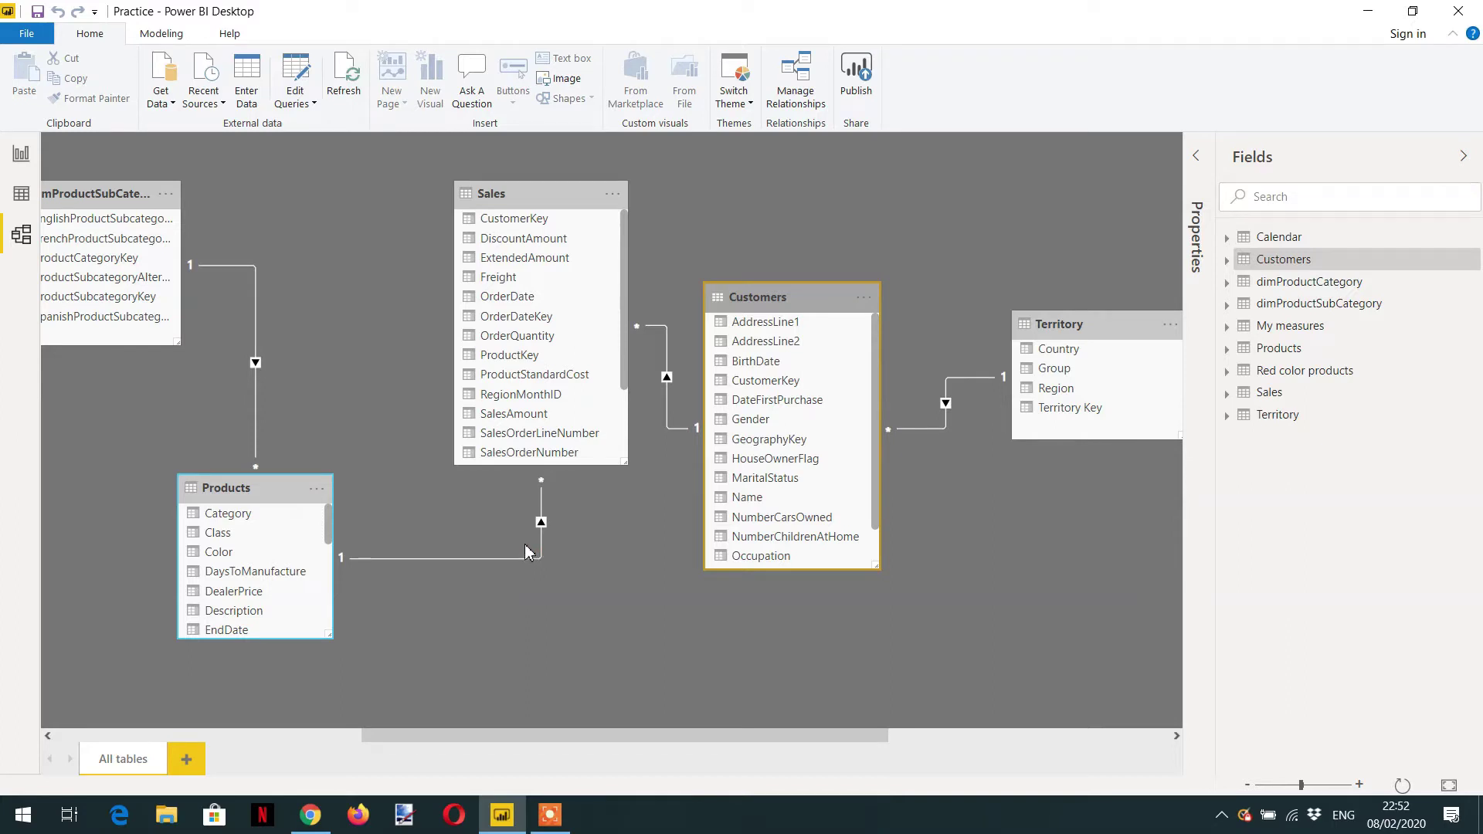
left_click(24, 198)
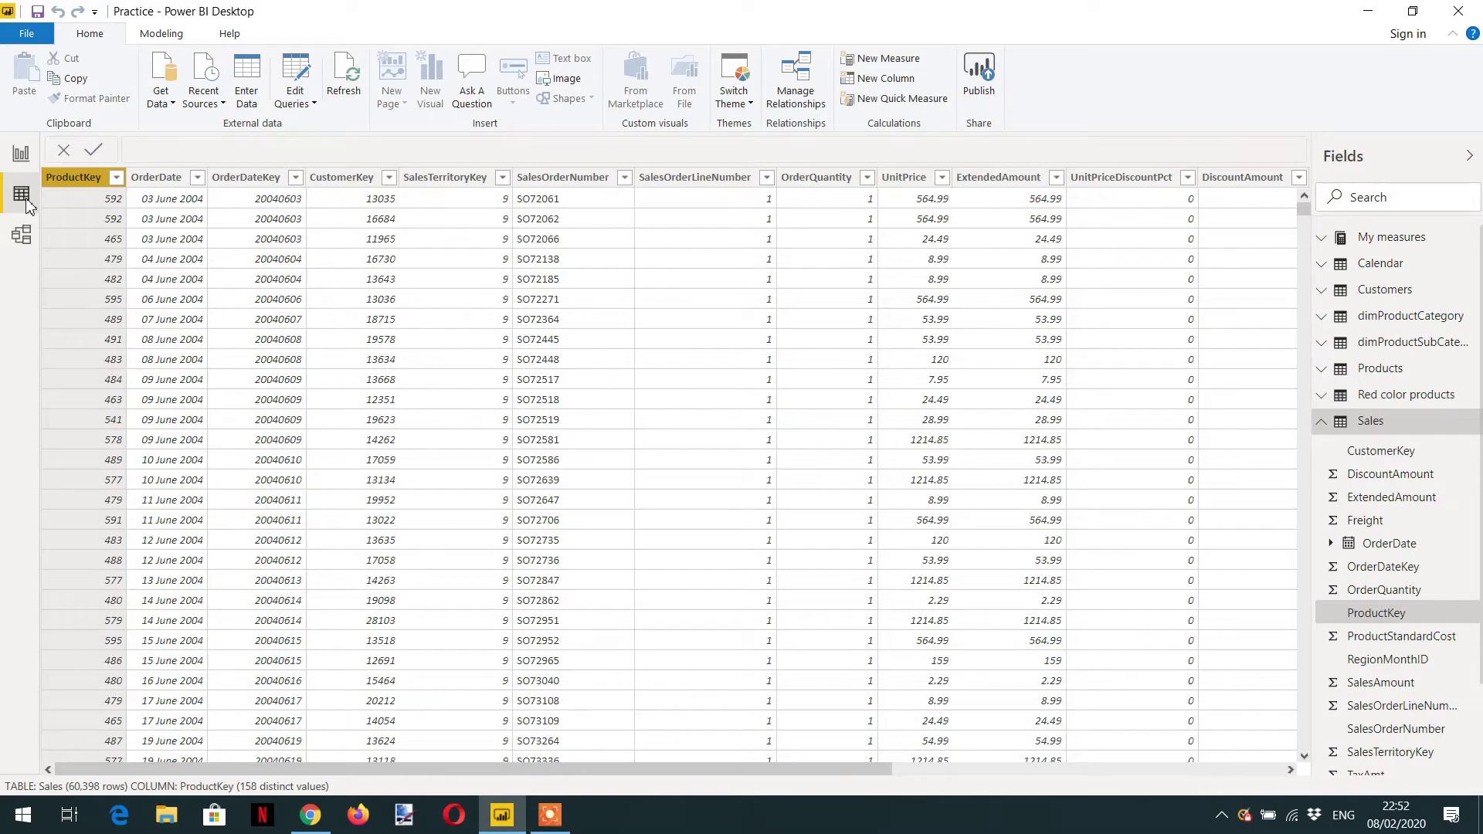
Step: Display the Products table's rows and scroll across its columns
left_click(1322, 421)
left_click(1380, 369)
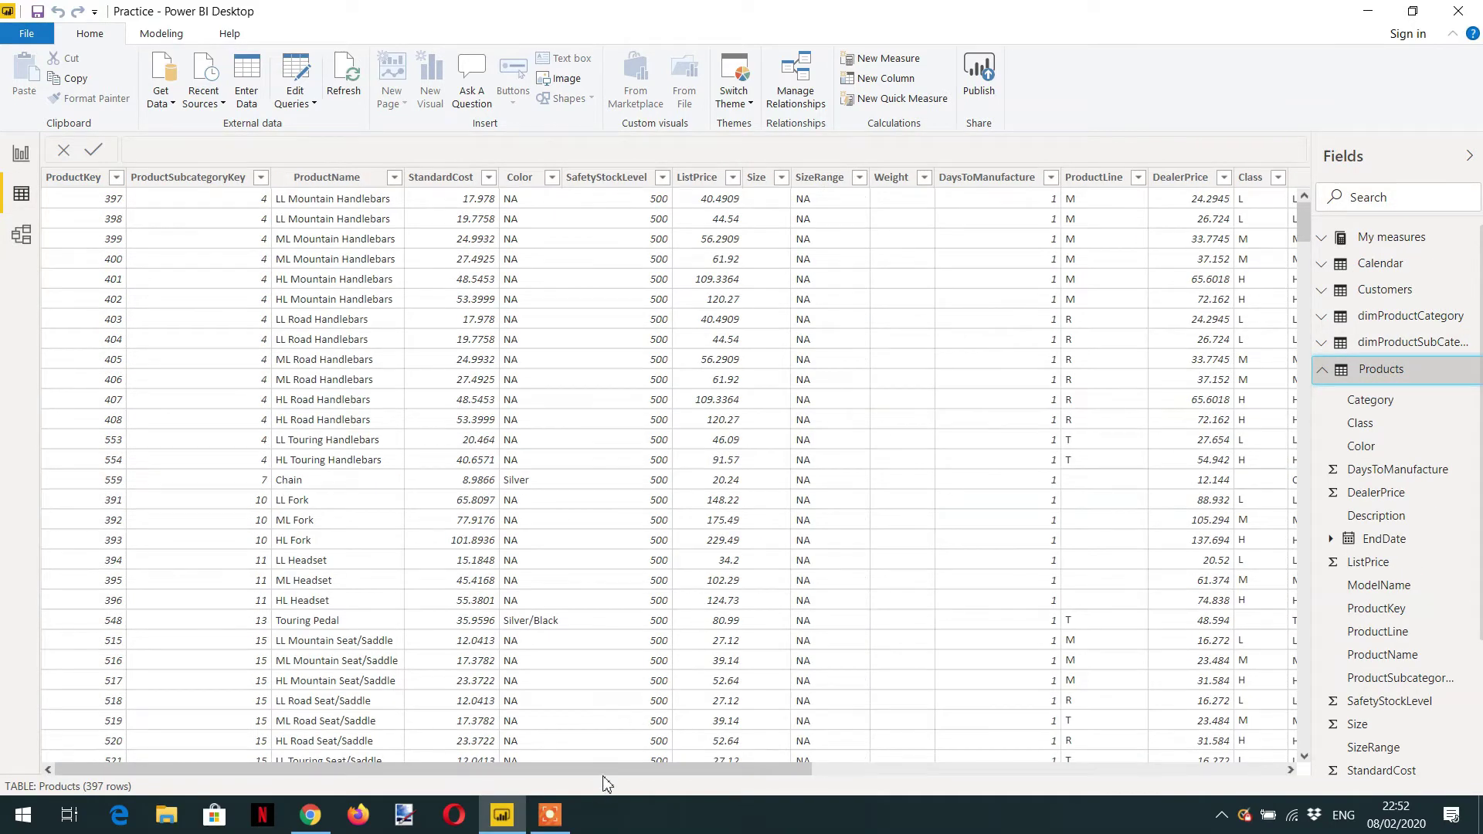
left_click_drag(605, 781, 541, 761)
Step: Display the Sales table's rows, scroll right, and add a new calculated column
left_click(1346, 369)
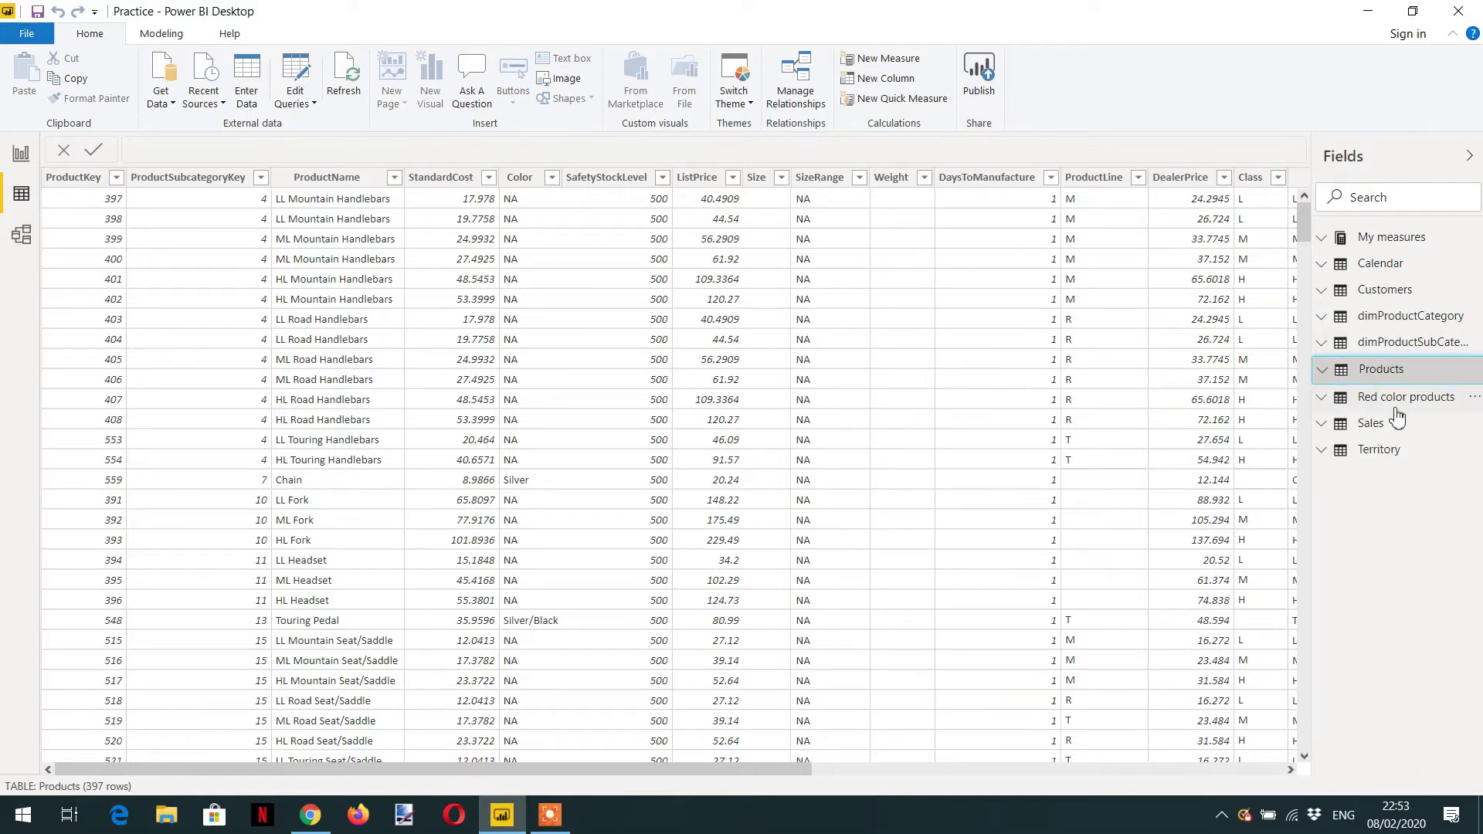
left_click(1371, 425)
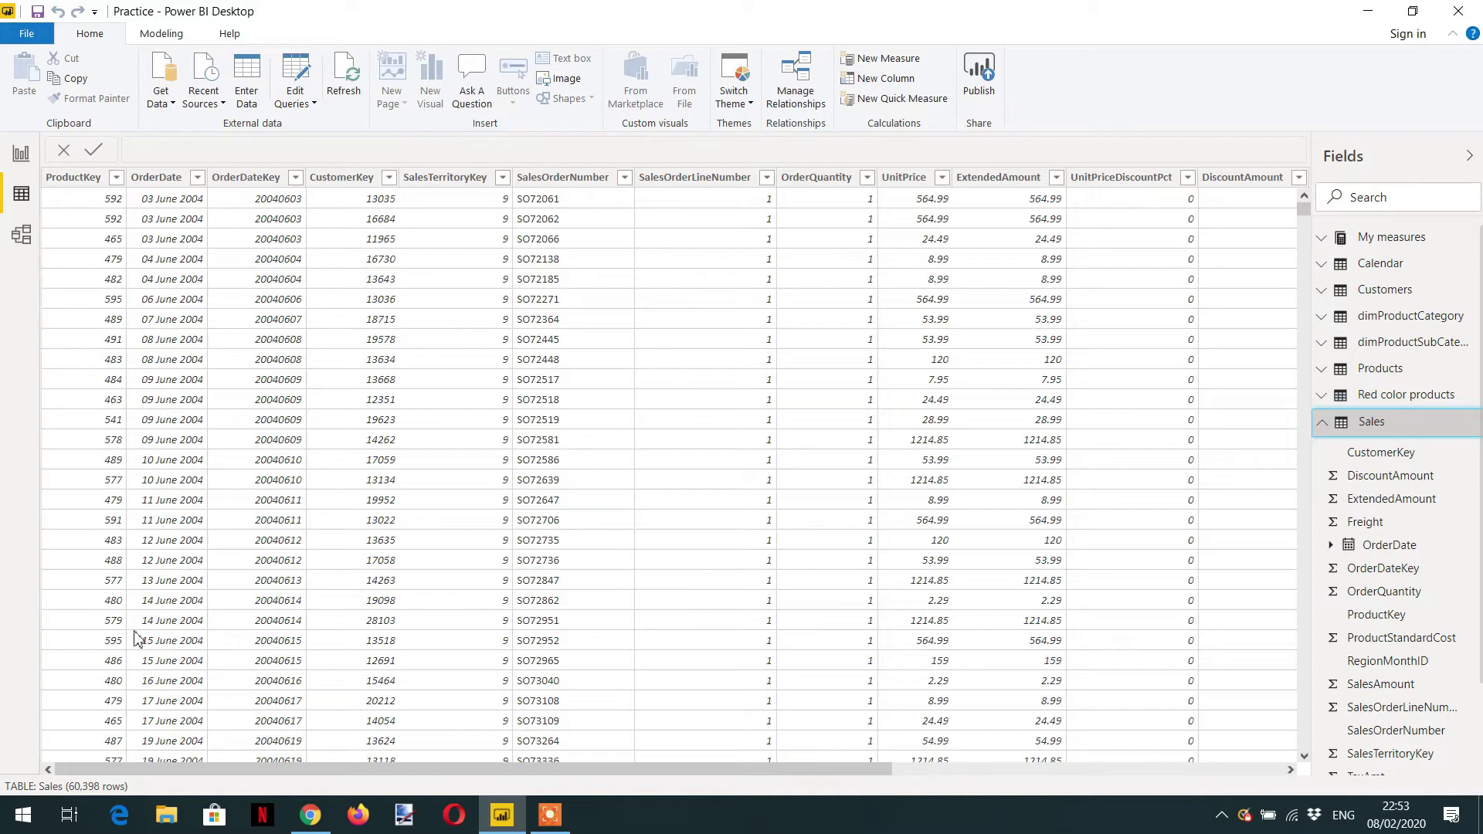
left_click_drag(225, 777, 674, 703)
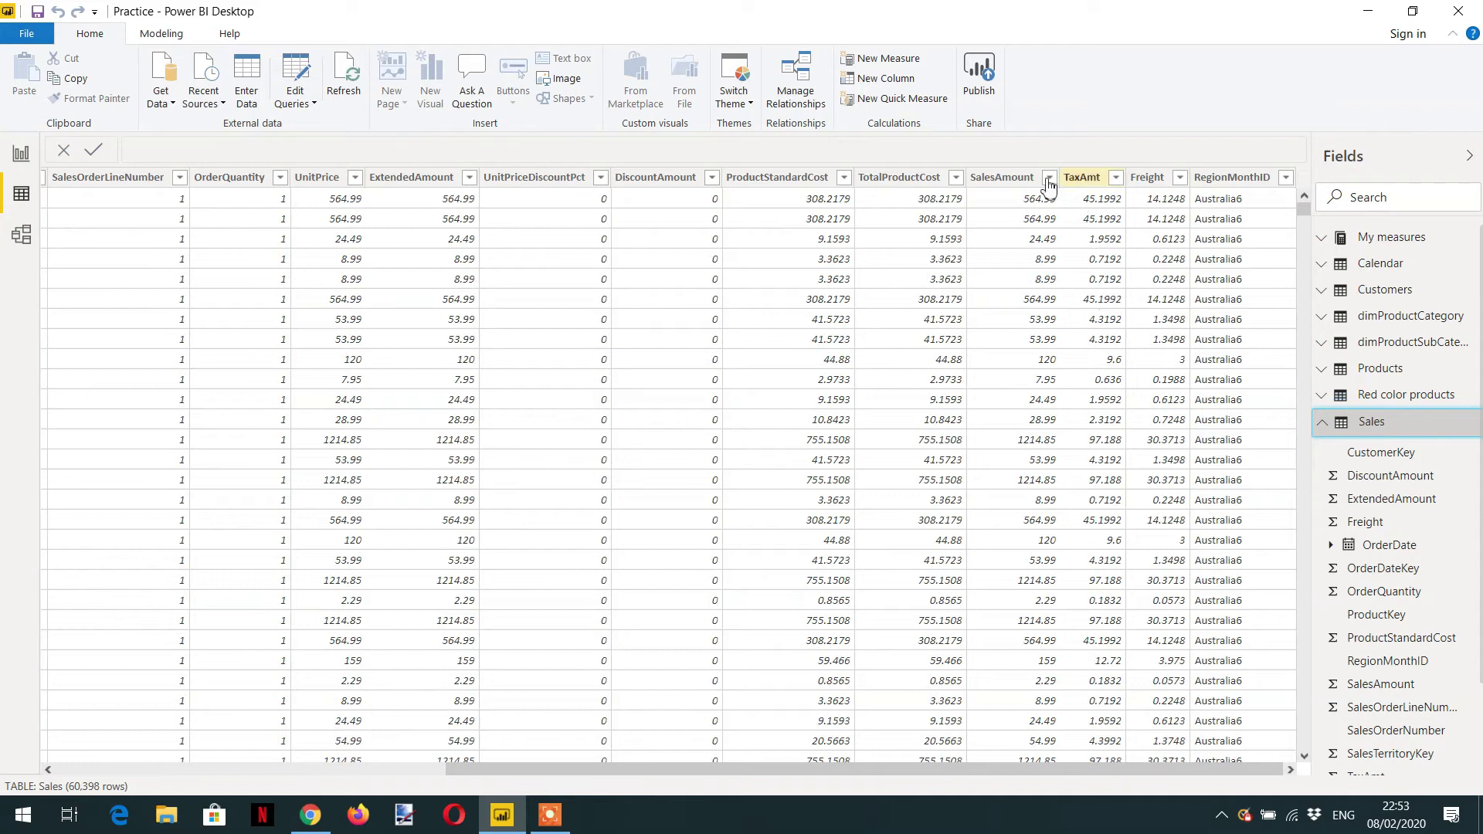
left_click(886, 81)
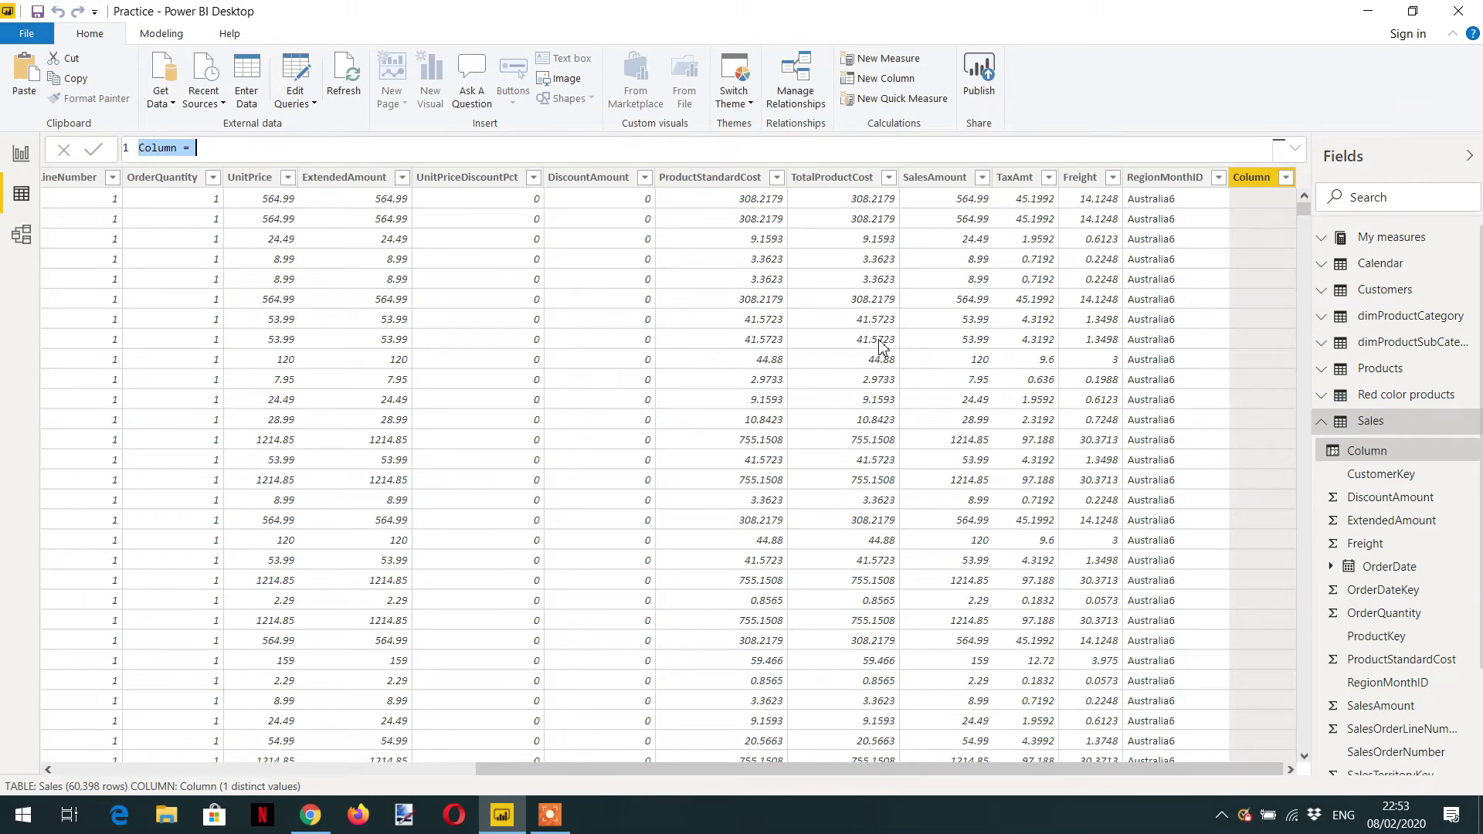
Step: Enter 'Product color = relat' as the start of the new Sales column formula
type("Pro")
type("duct color = colo")
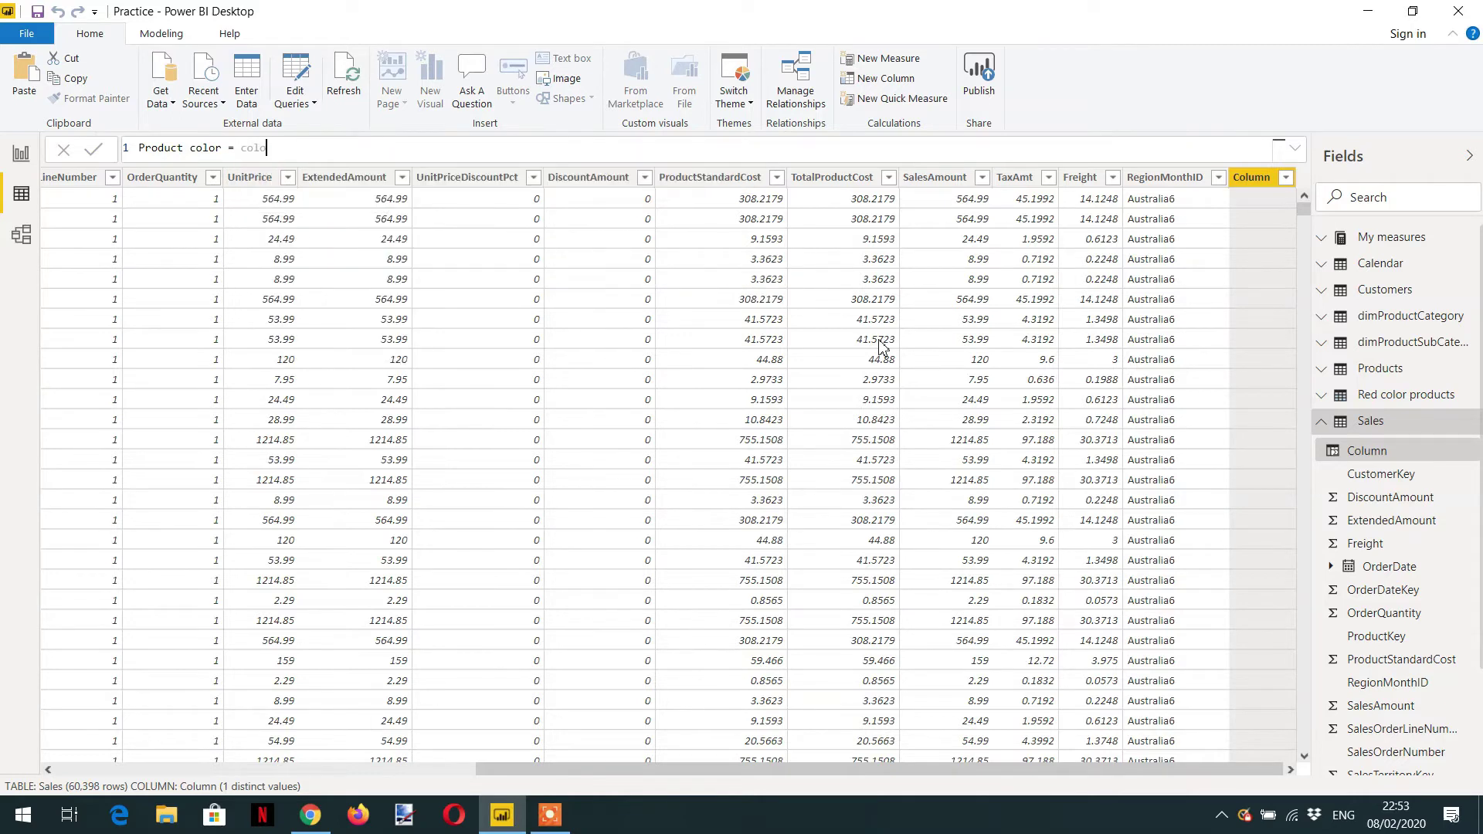
key("BackSpace")
key("BackSpace")
key("BackSpace")
key("BackSpace")
type("prod")
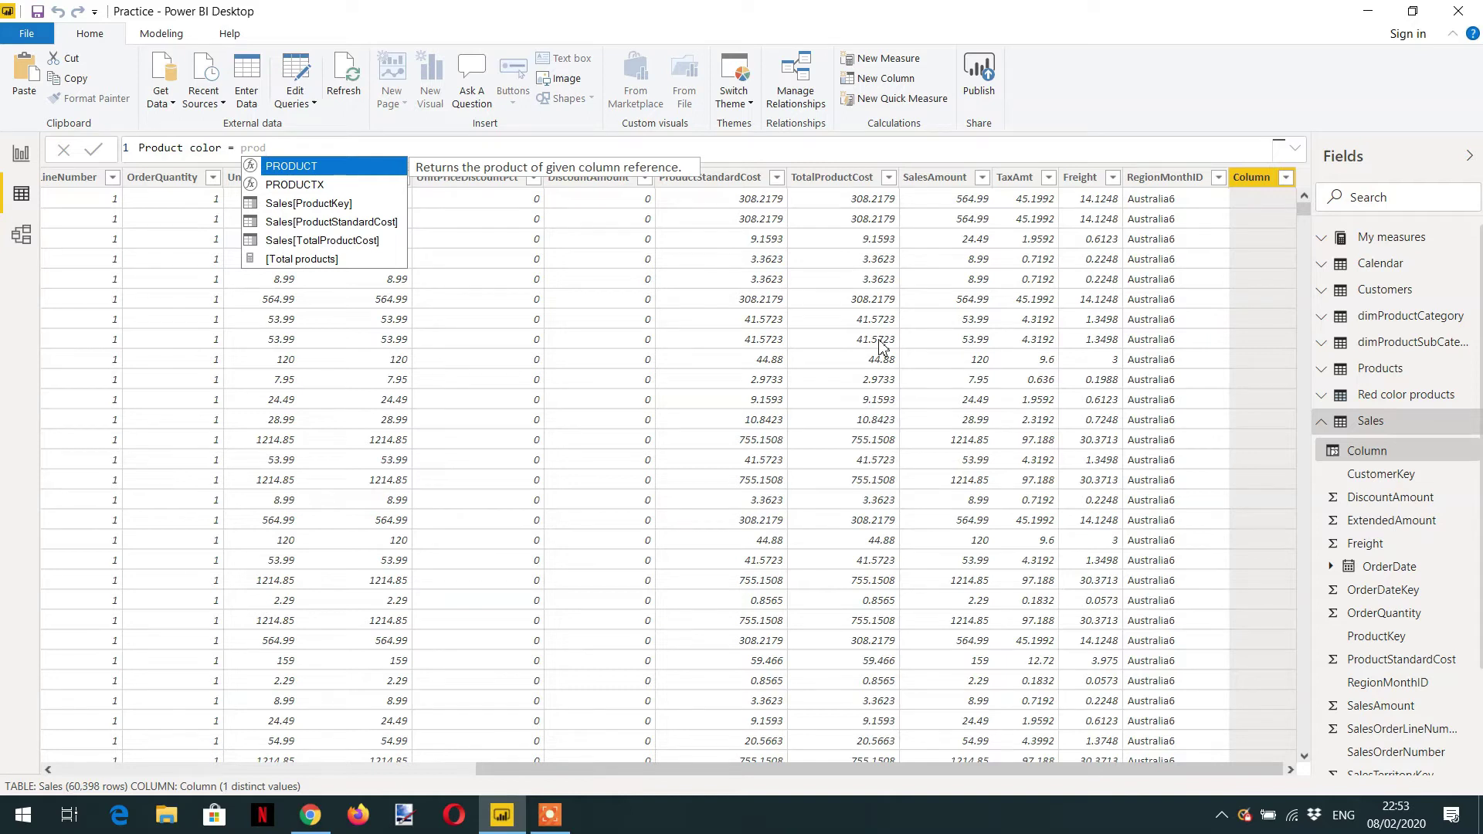
key("Down")
key("Down")
key("Down")
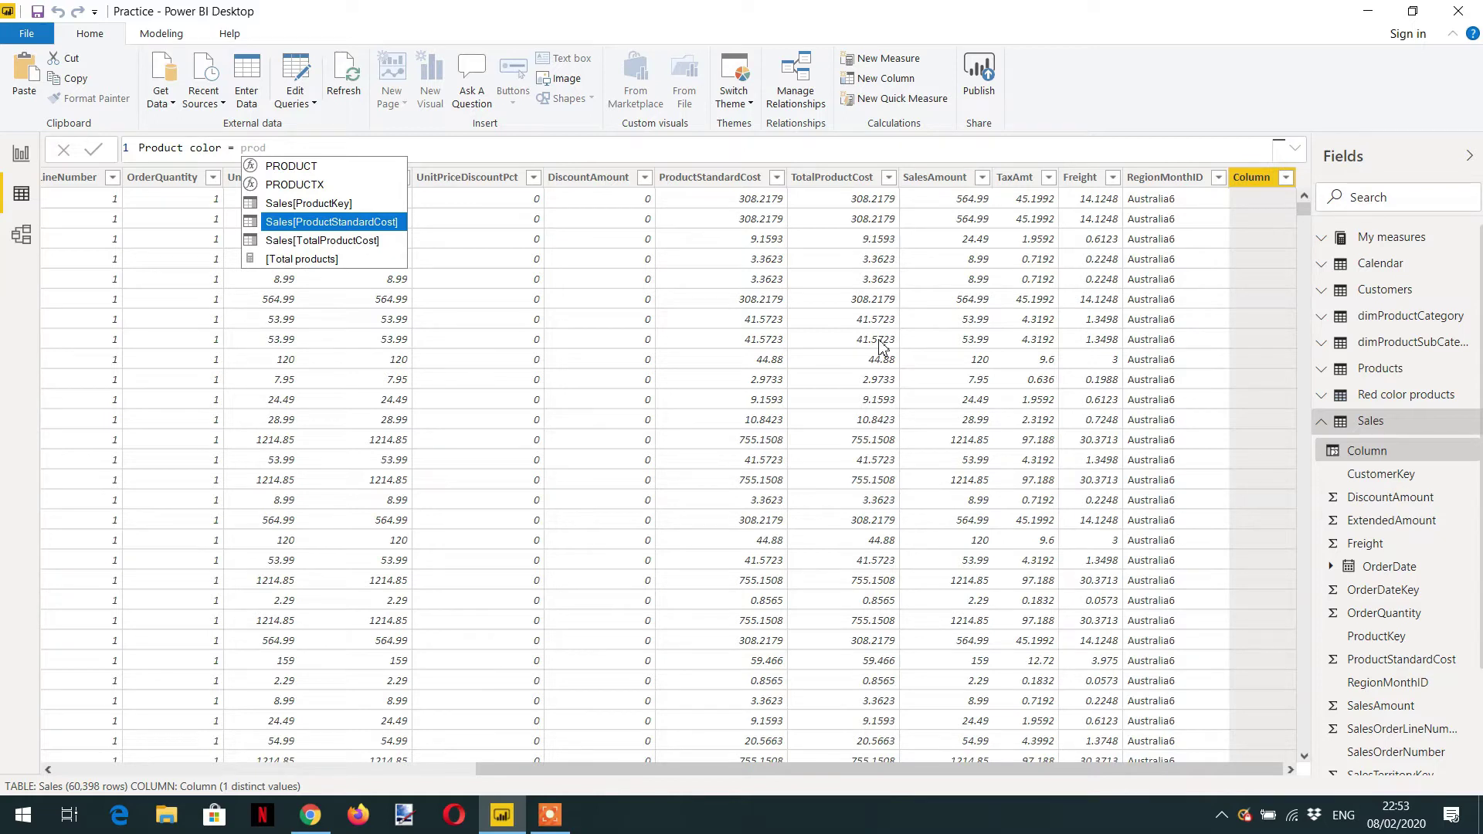
key("Down")
key("Up")
key("Up")
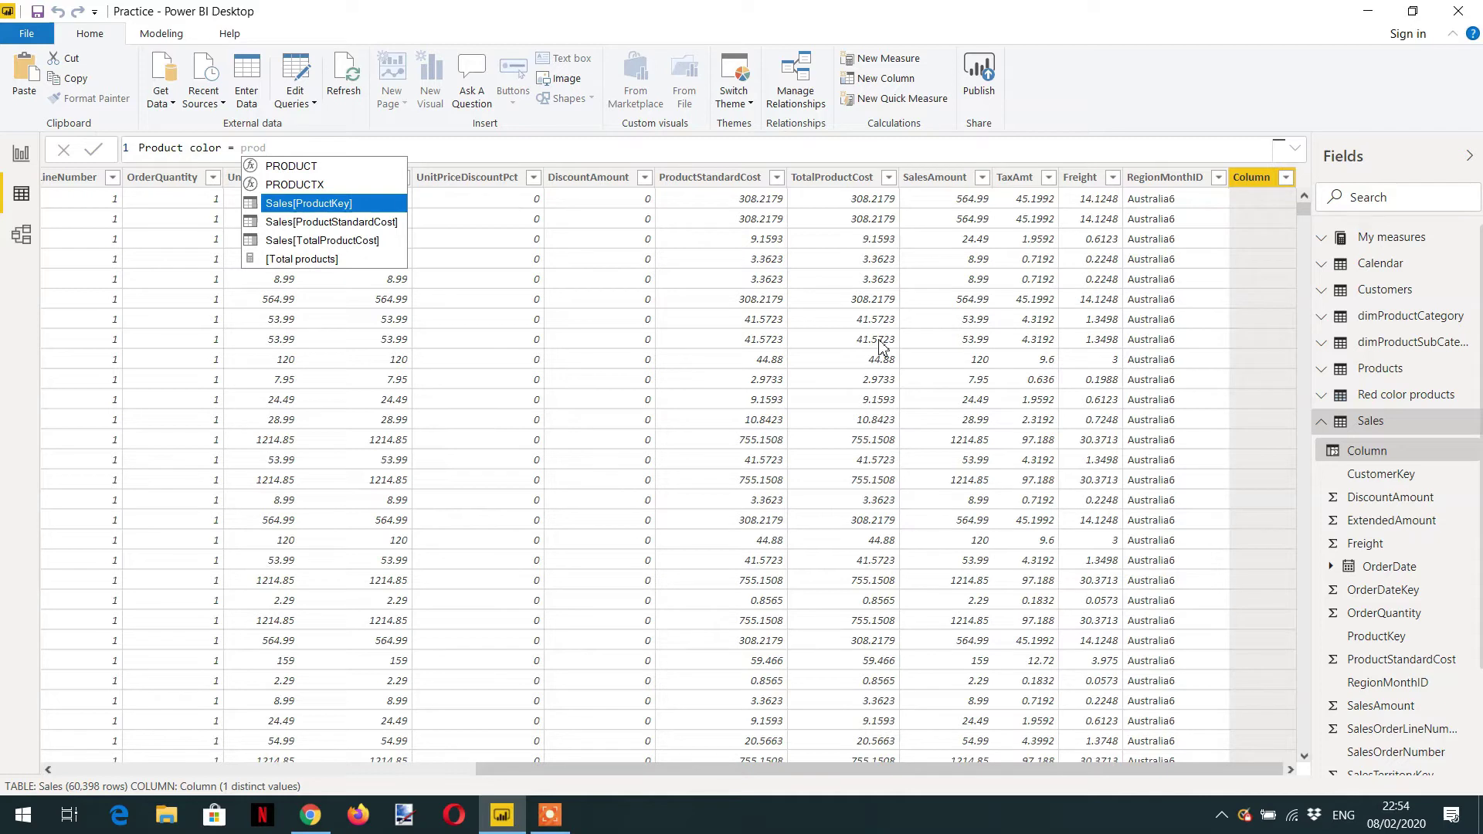
key("BackSpace")
key("BackSpace")
key("BackSpace")
key("BackSpace")
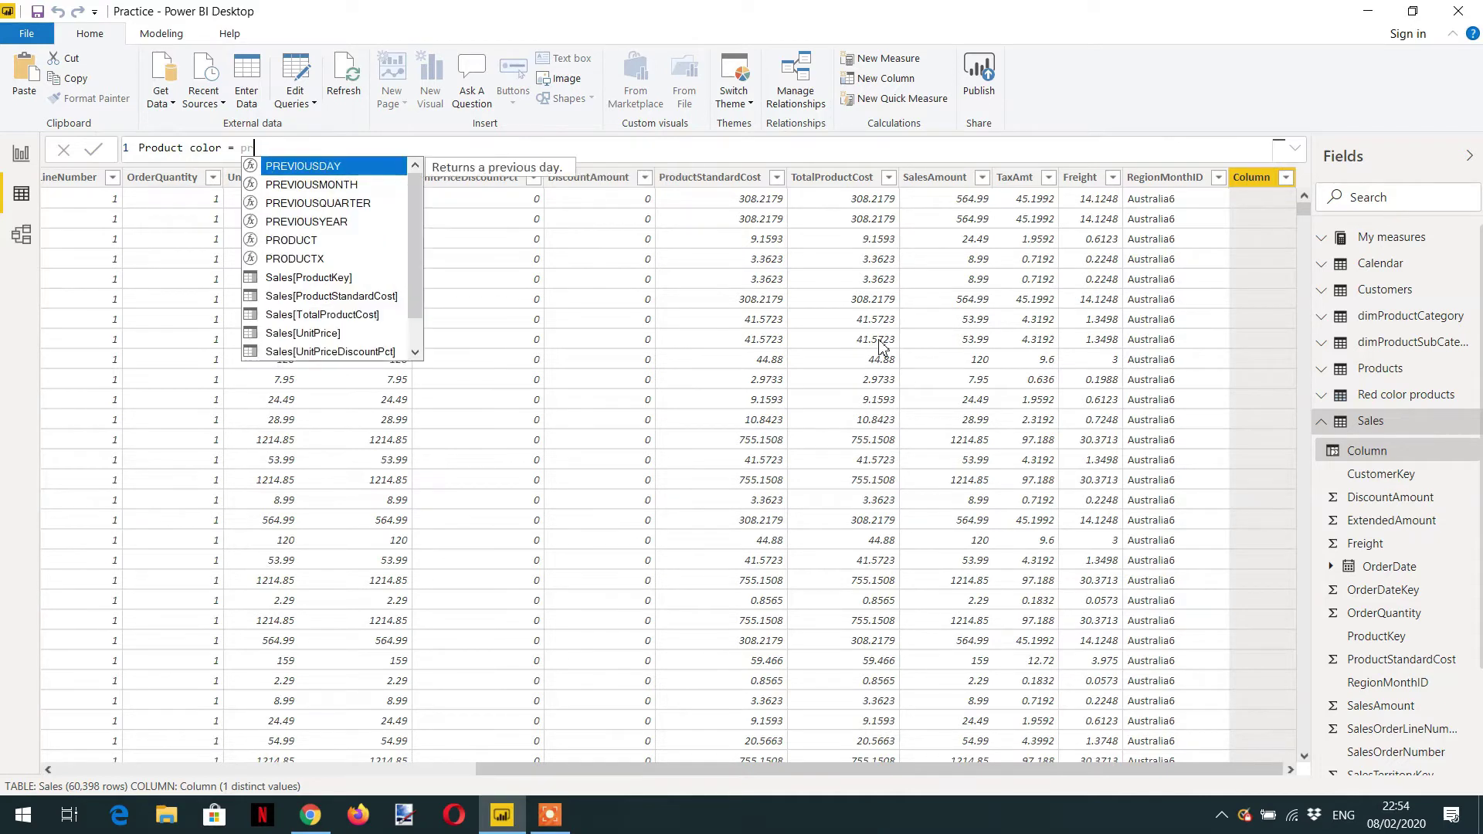
type("relat")
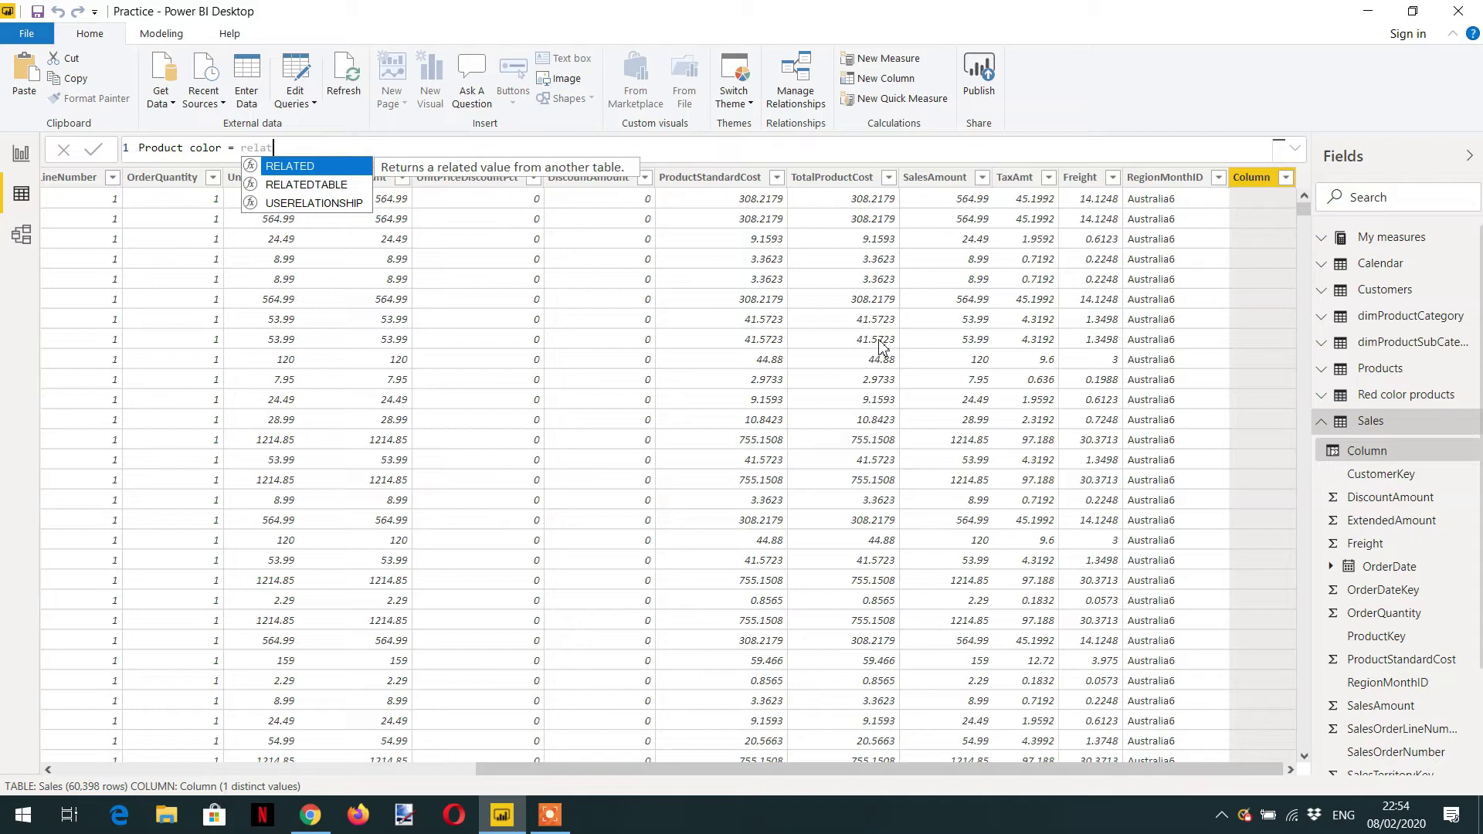
Step: Finish and commit the formula Product color = RELATED(Products[Color]) using autocomplete
key("Tab")
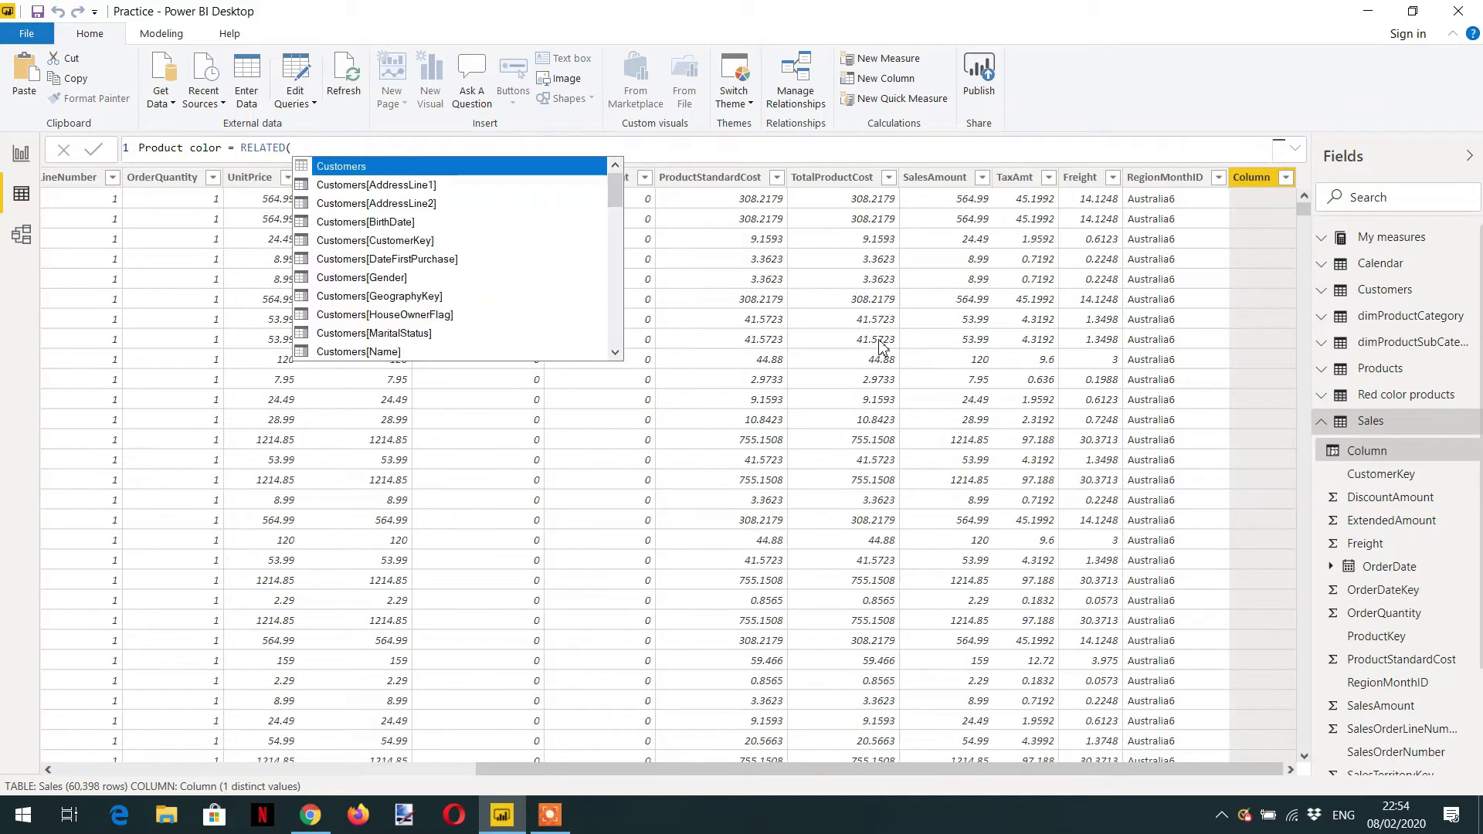
type("colo")
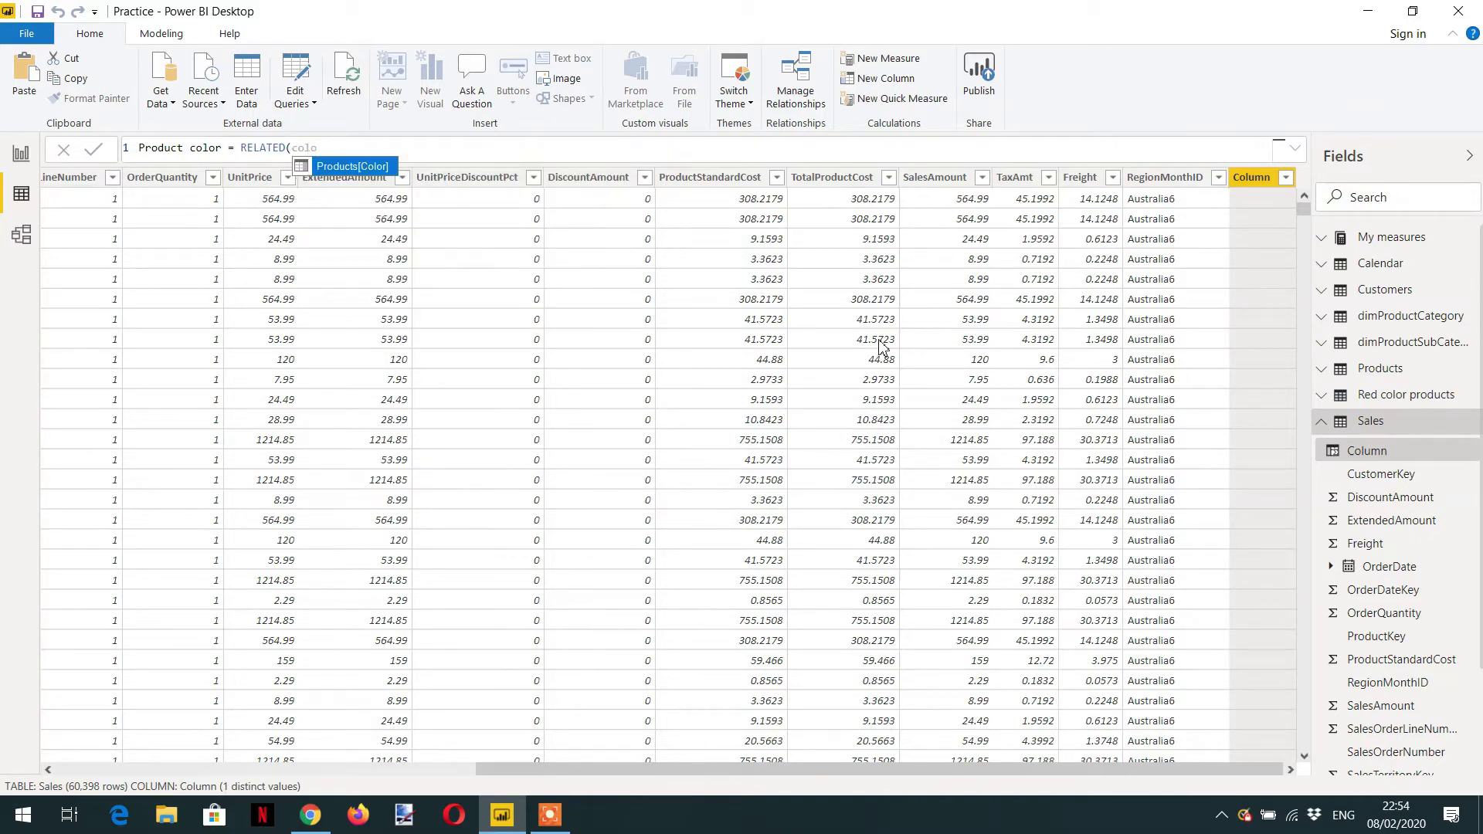
key("Tab")
type(")")
key("Return")
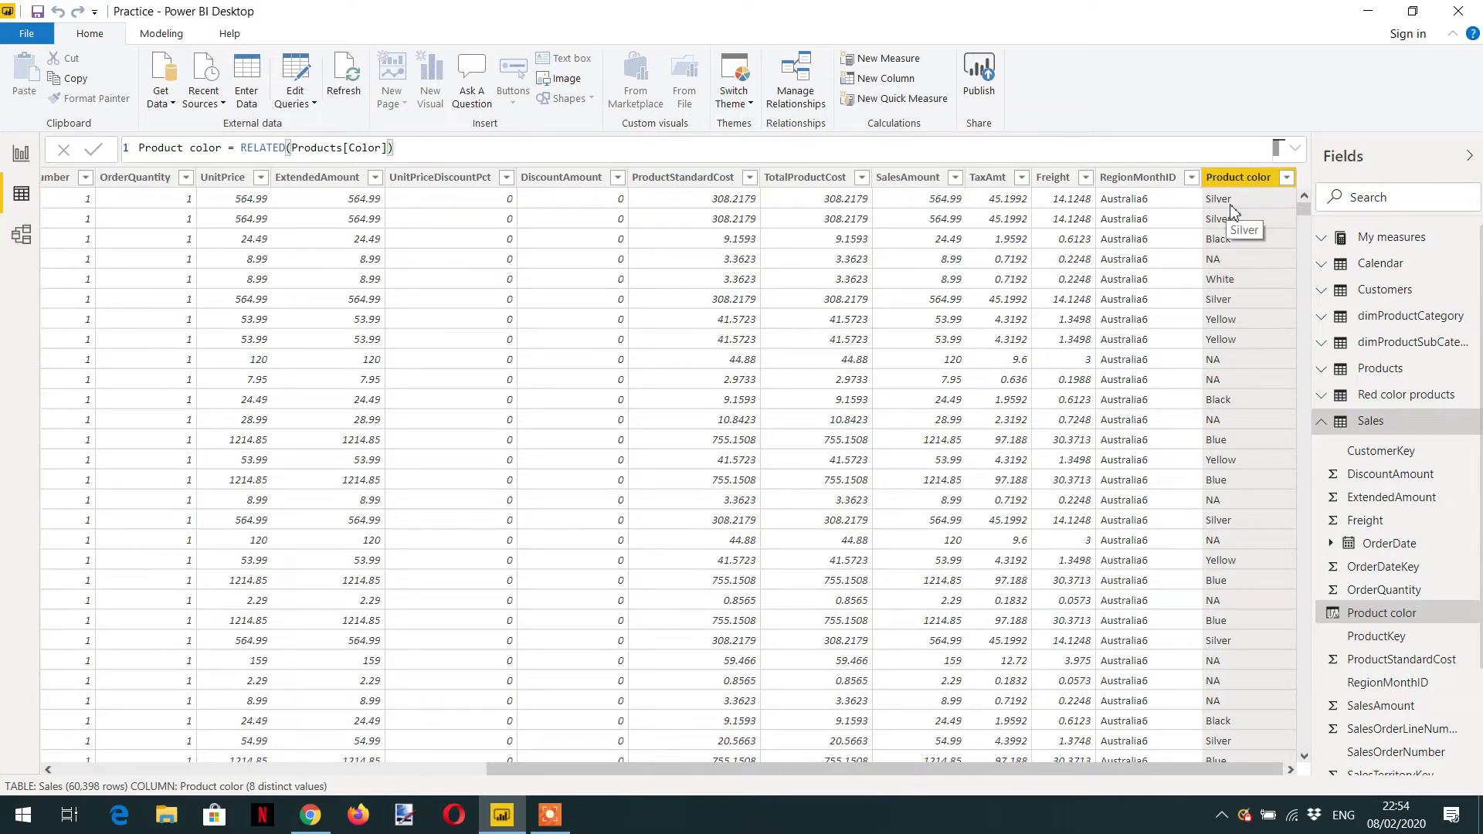
left_click(21, 234)
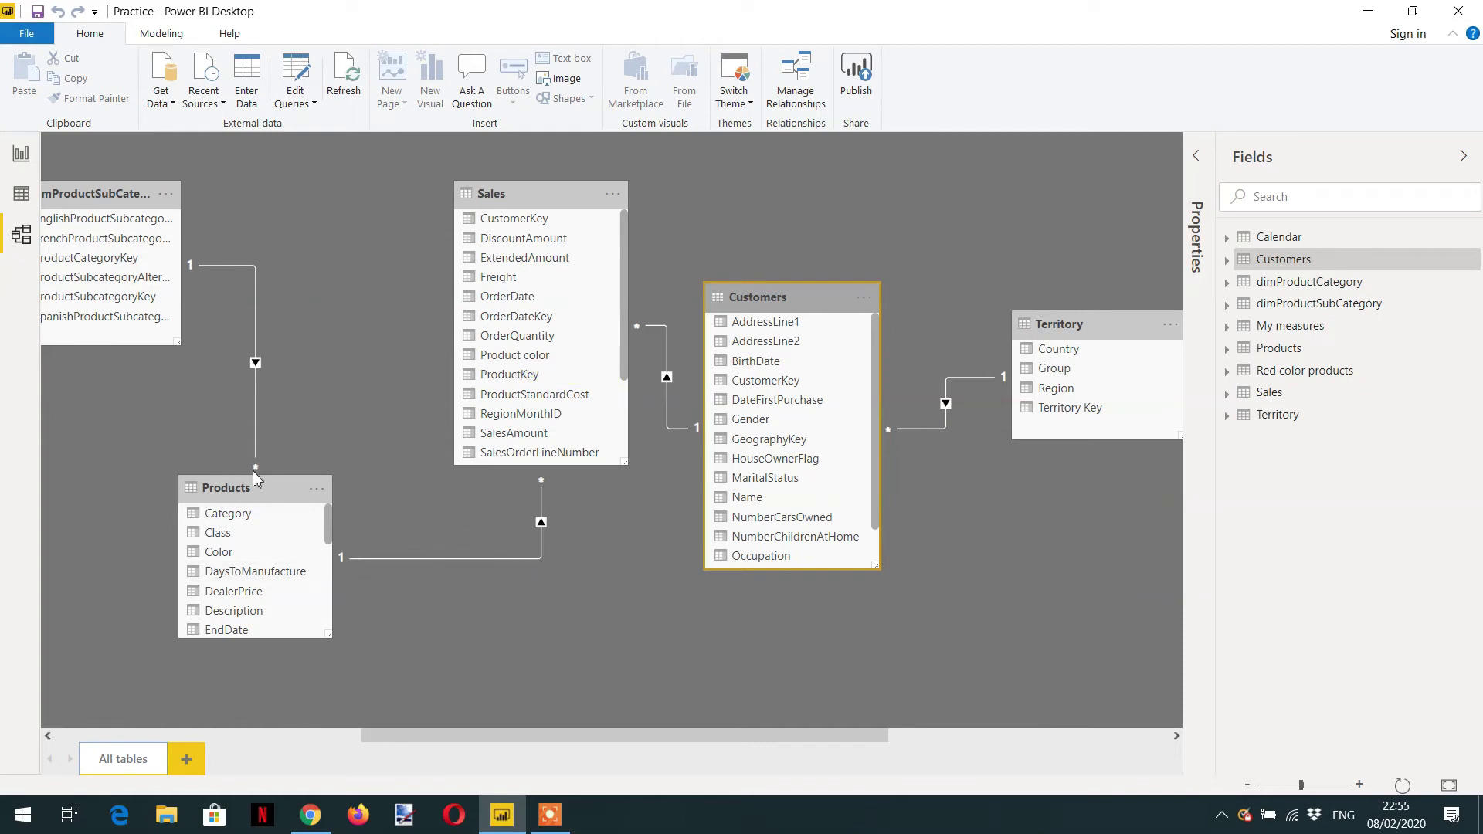
Step: Show the Products table's 397 rows in Data view
left_click(22, 194)
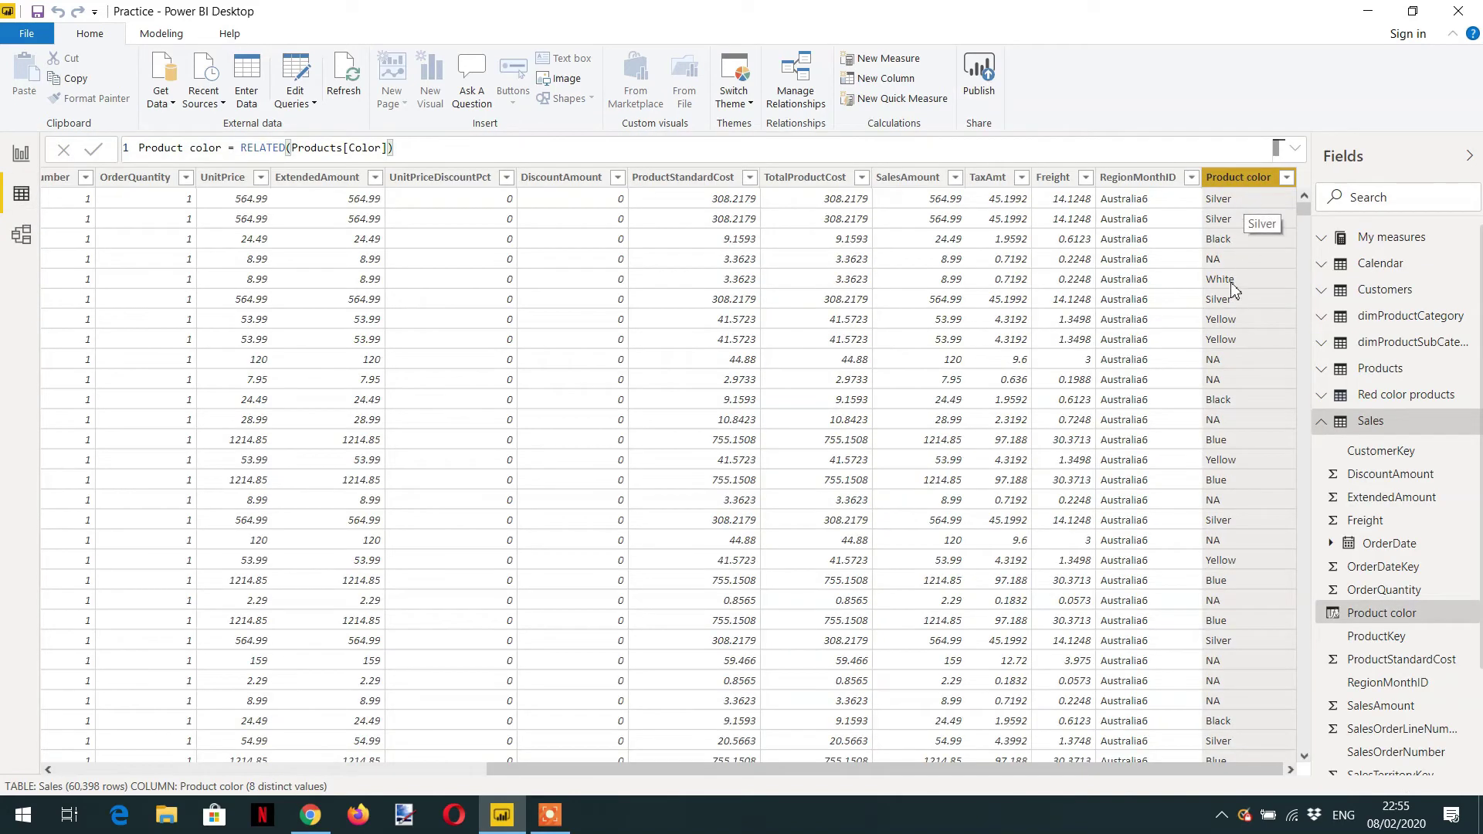
left_click(1382, 368)
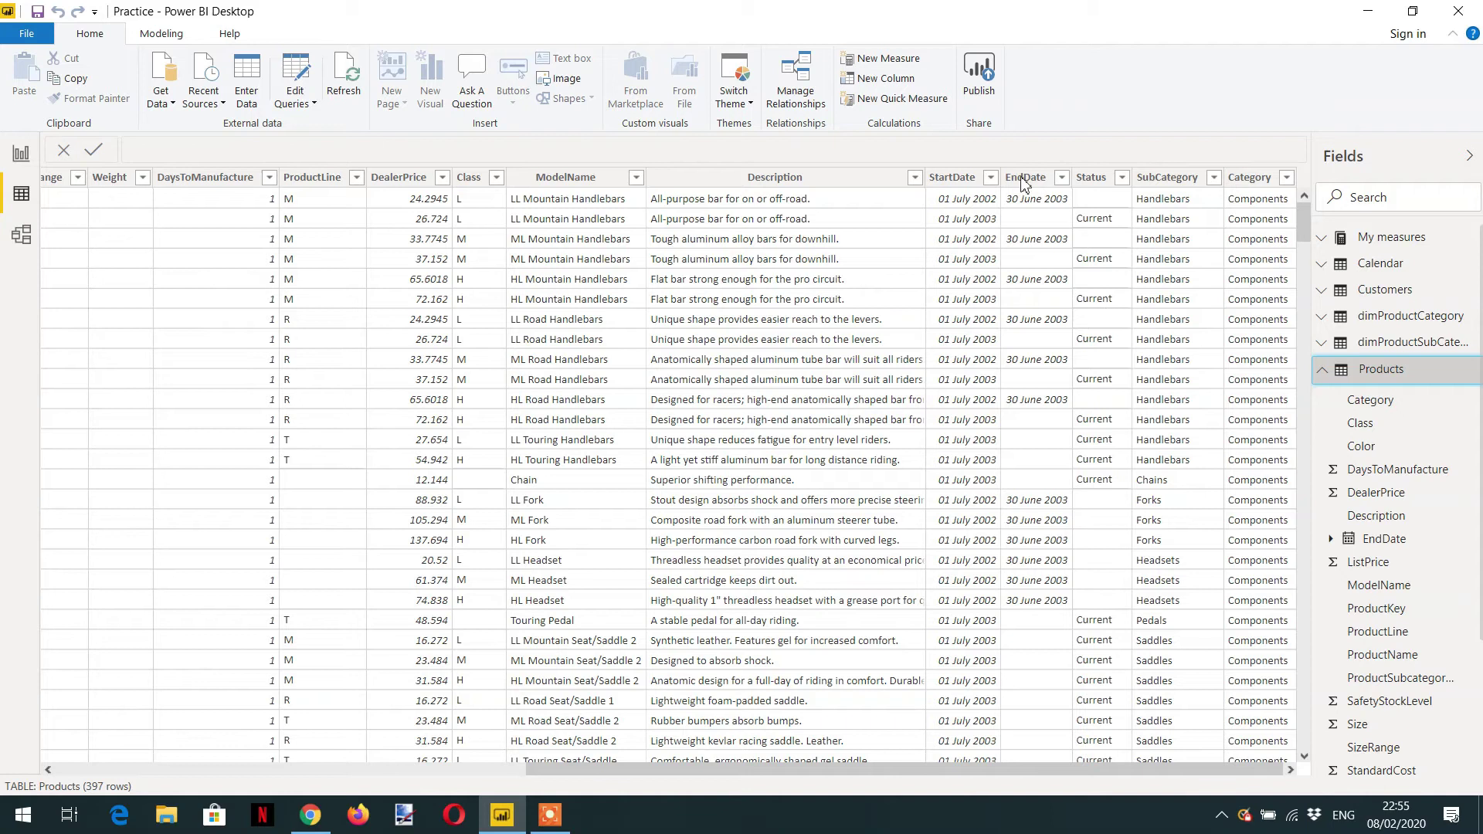
Step: Start a new Products column 'Total transaction =' with a RELATED lookup on Sales
left_click(870, 88)
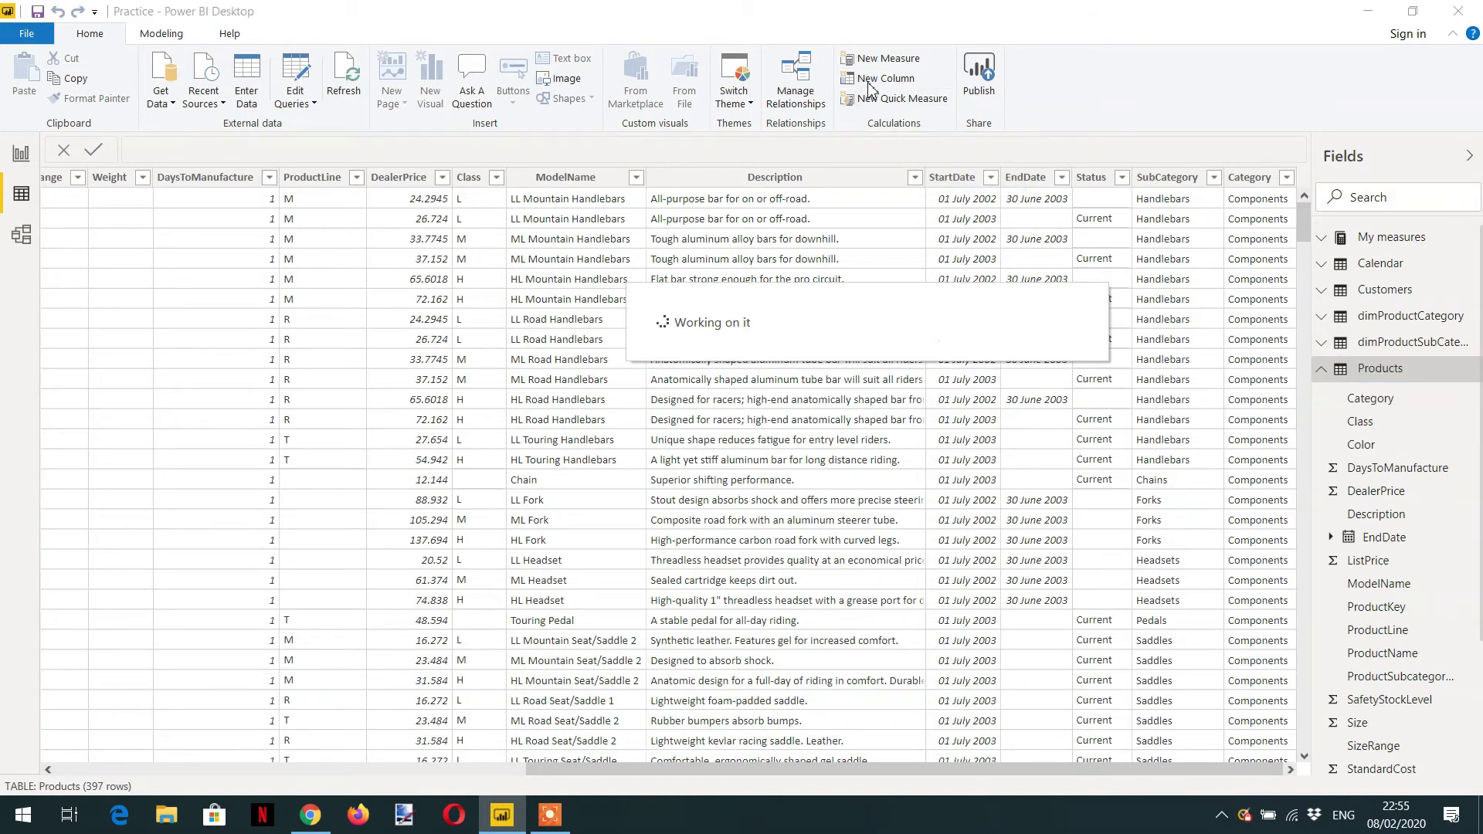
type("Total transaction")
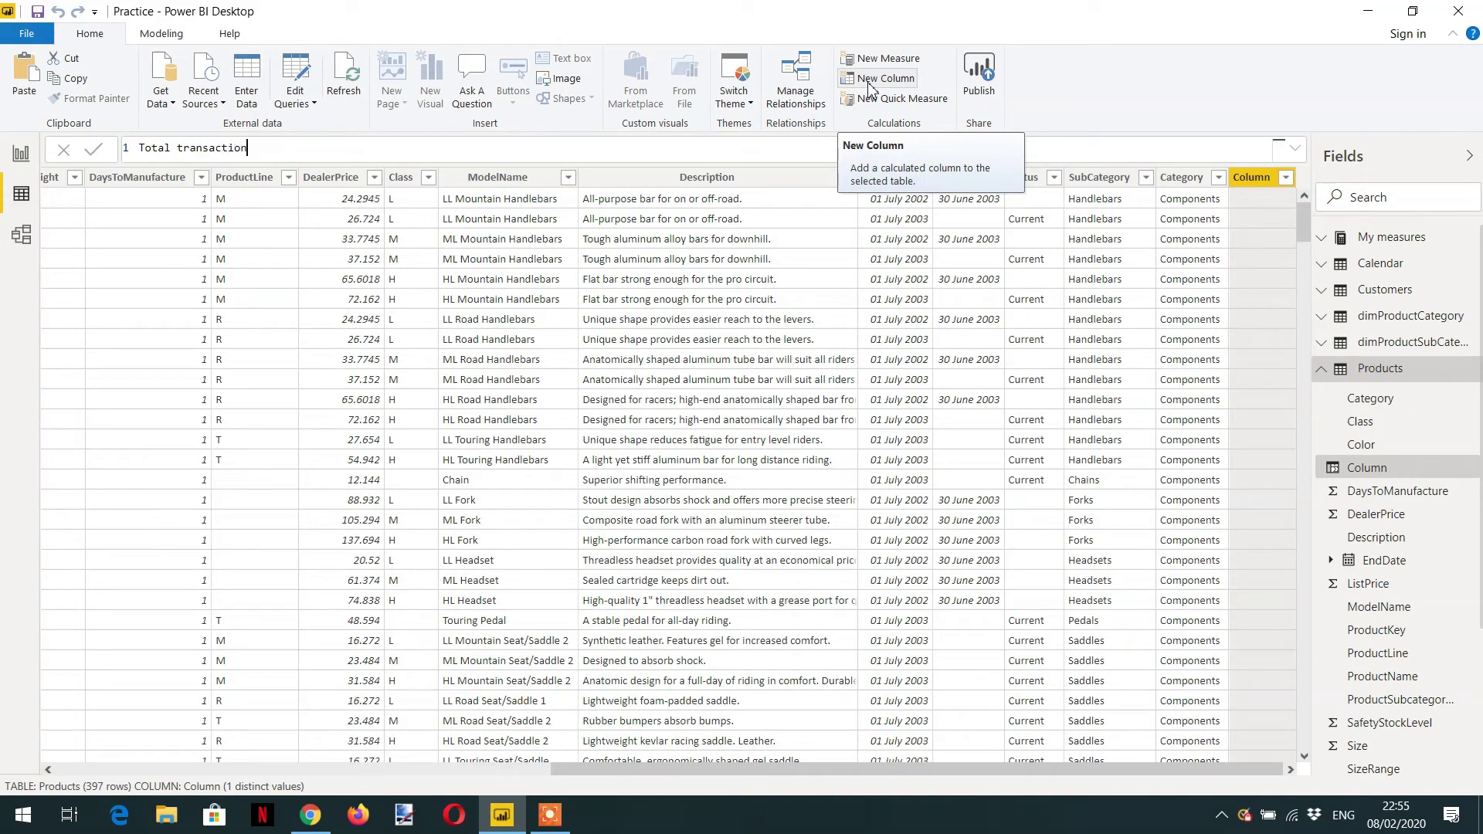
type(" =")
type("rel")
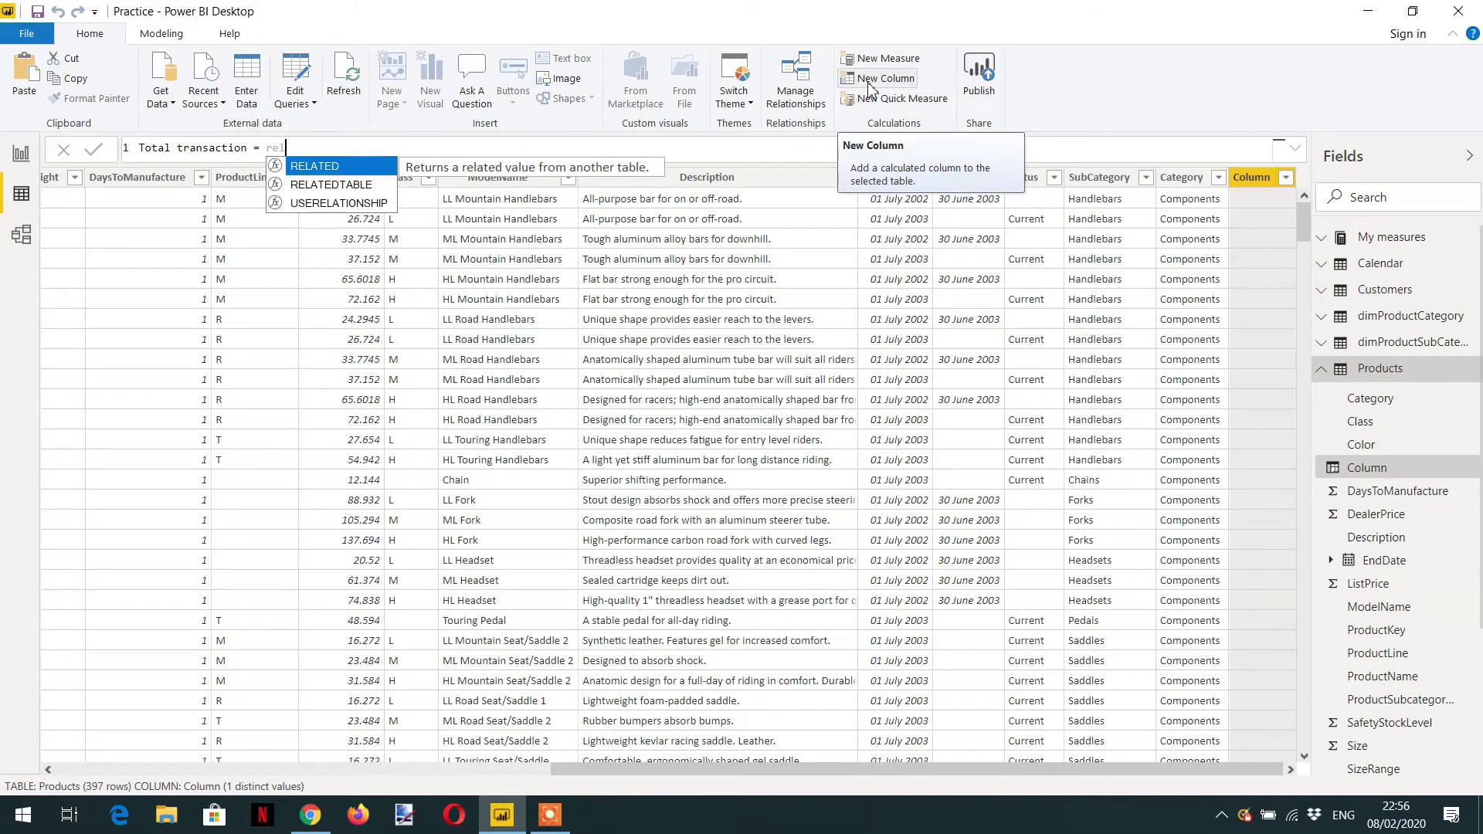
key("Tab")
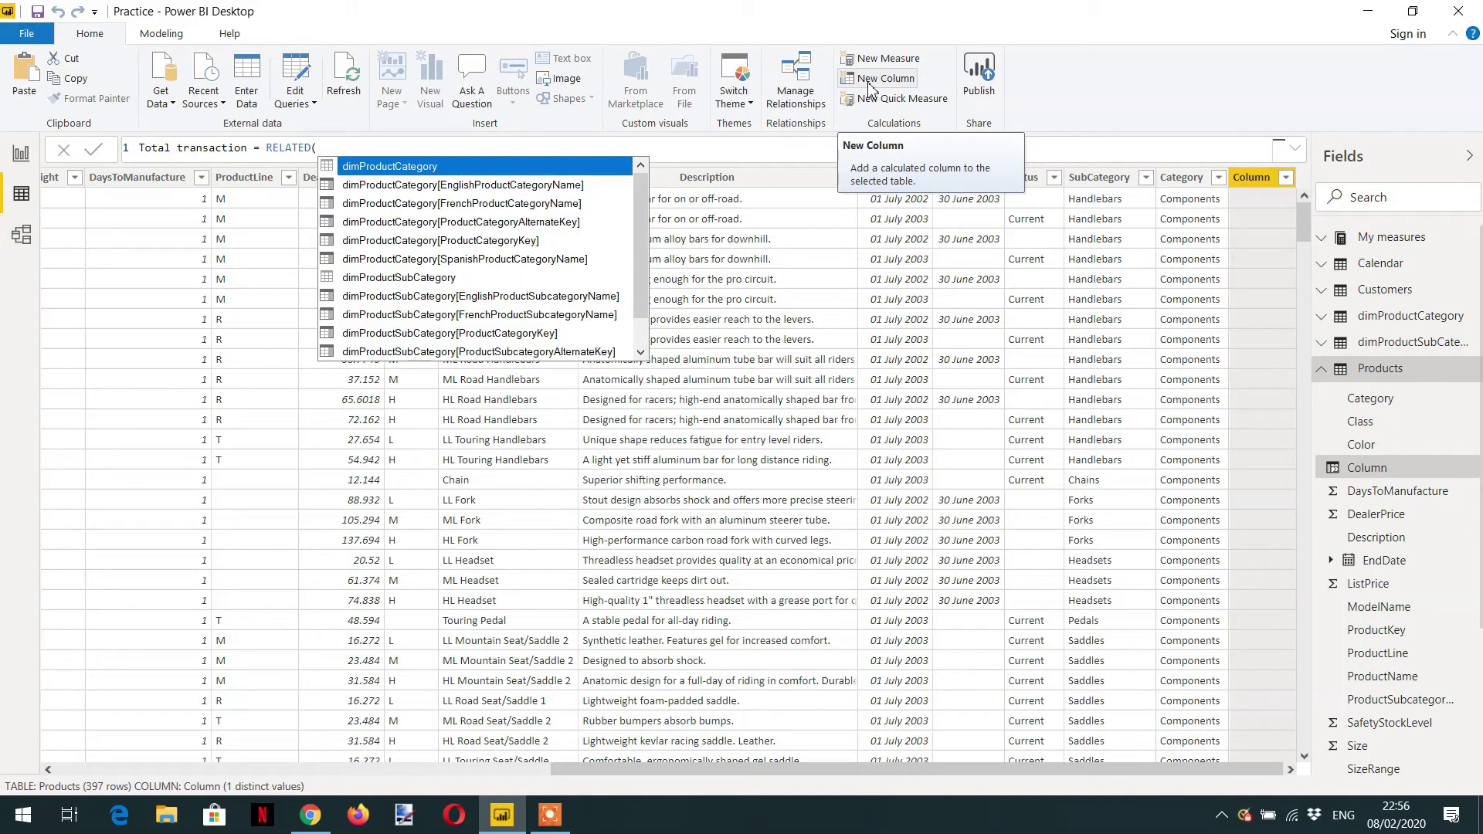
type("sa")
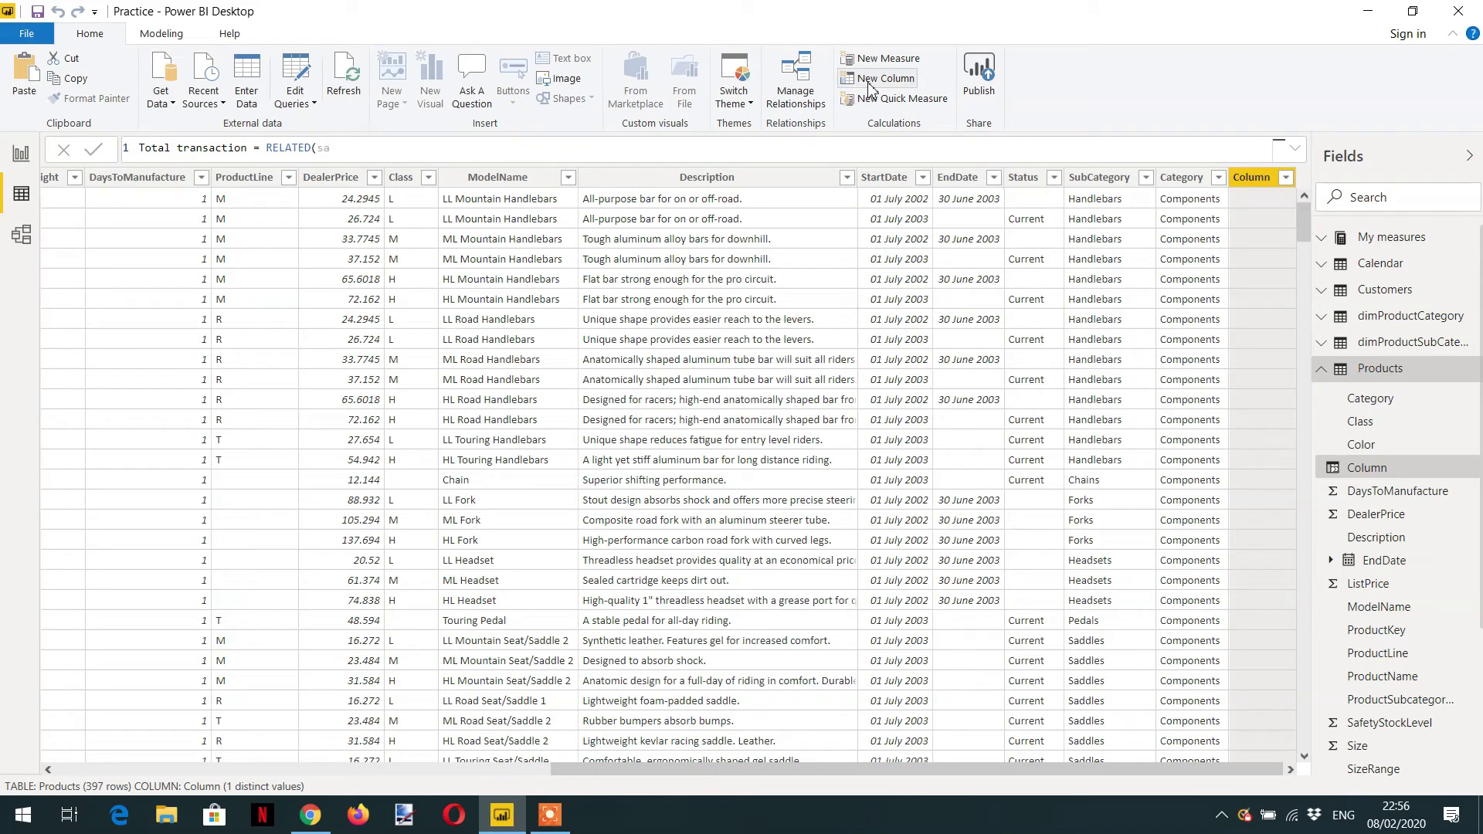
key("BackSpace")
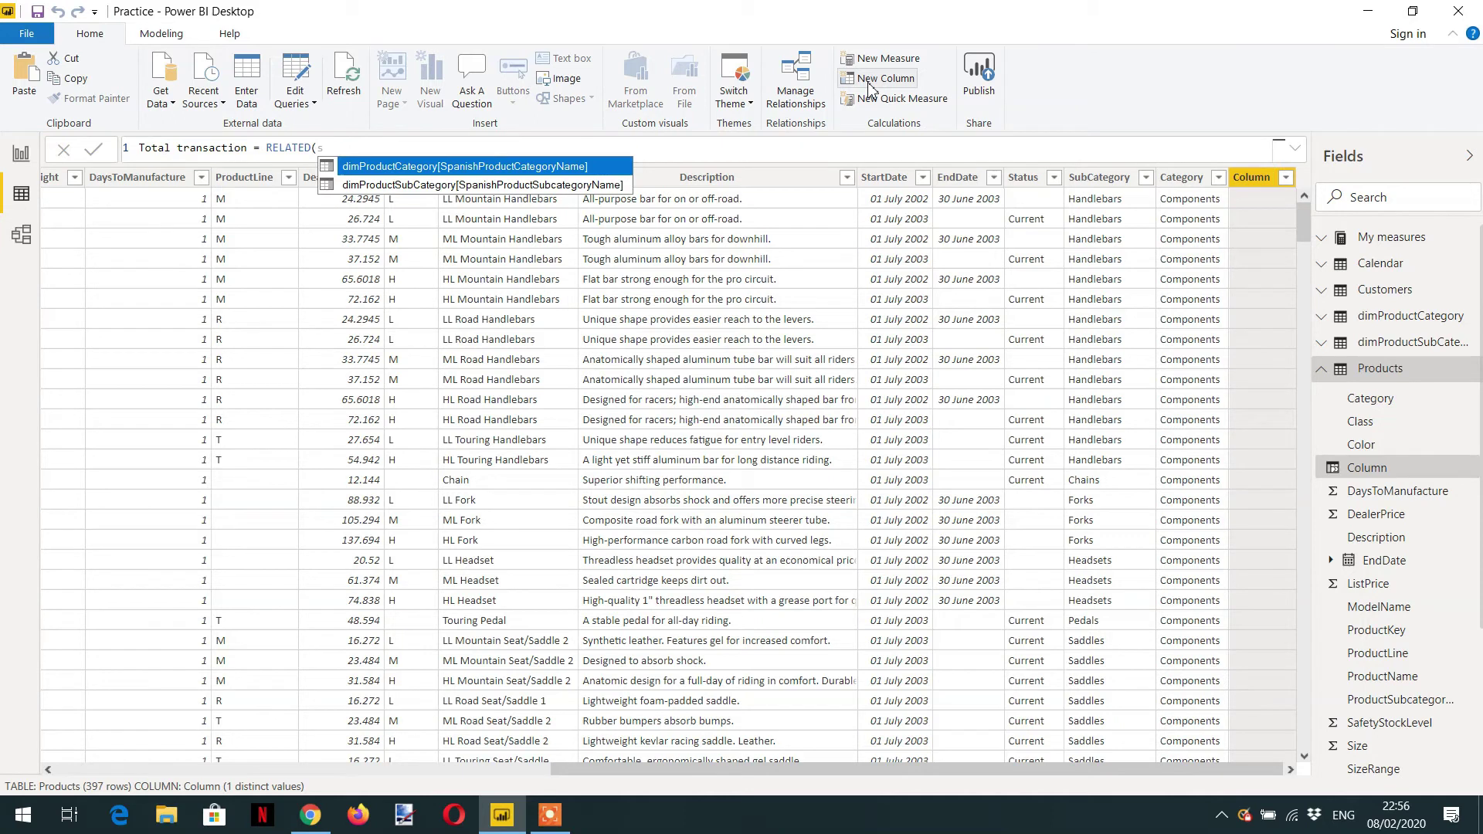
key("BackSpace")
type("sal")
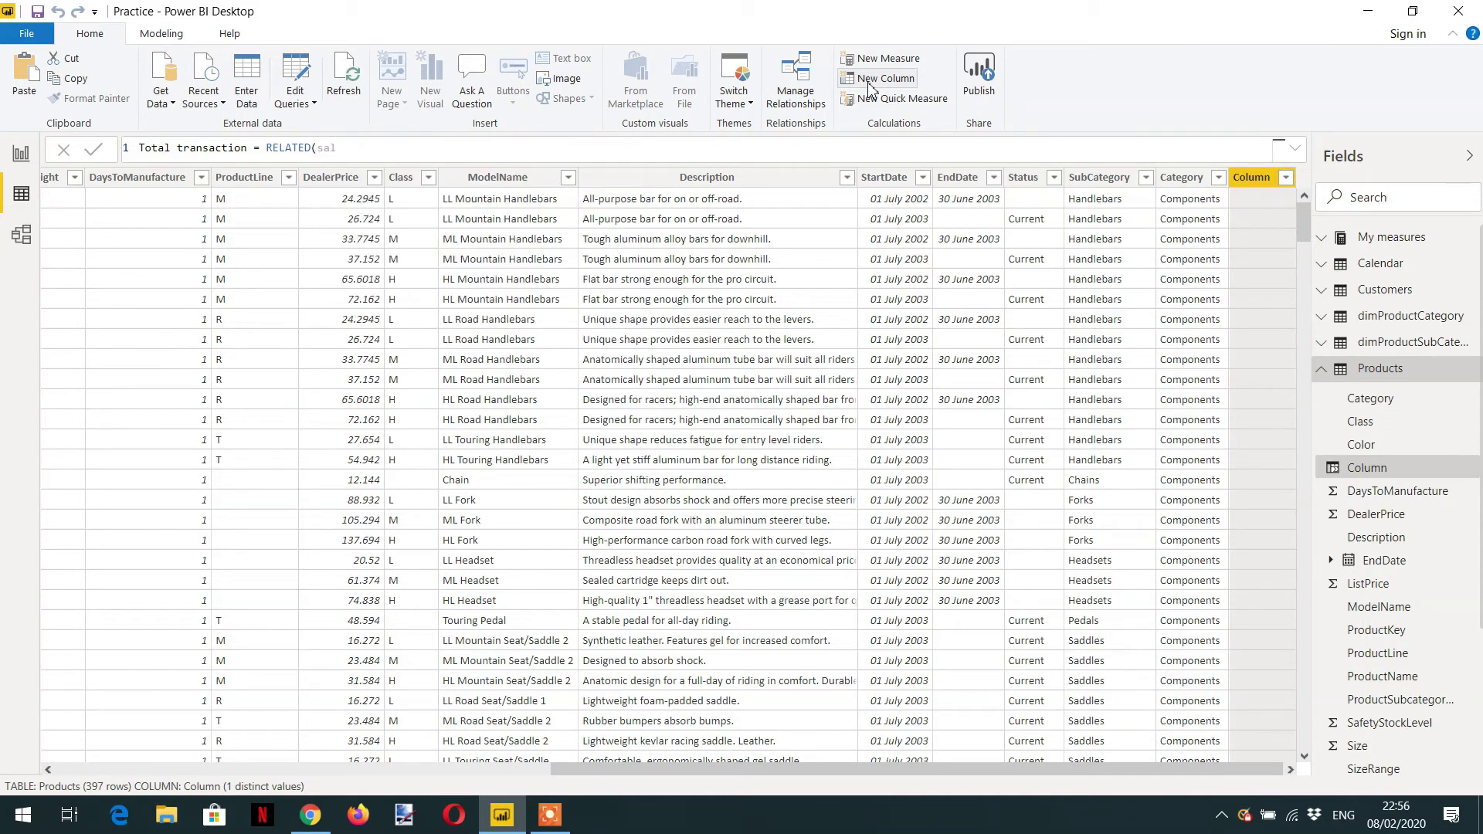
Step: Switch the function to RELATEDTABLE(Sales) and commit the Total transaction column
key("BackSpace")
key("BackSpace")
key("BackSpace")
key("BackSpace")
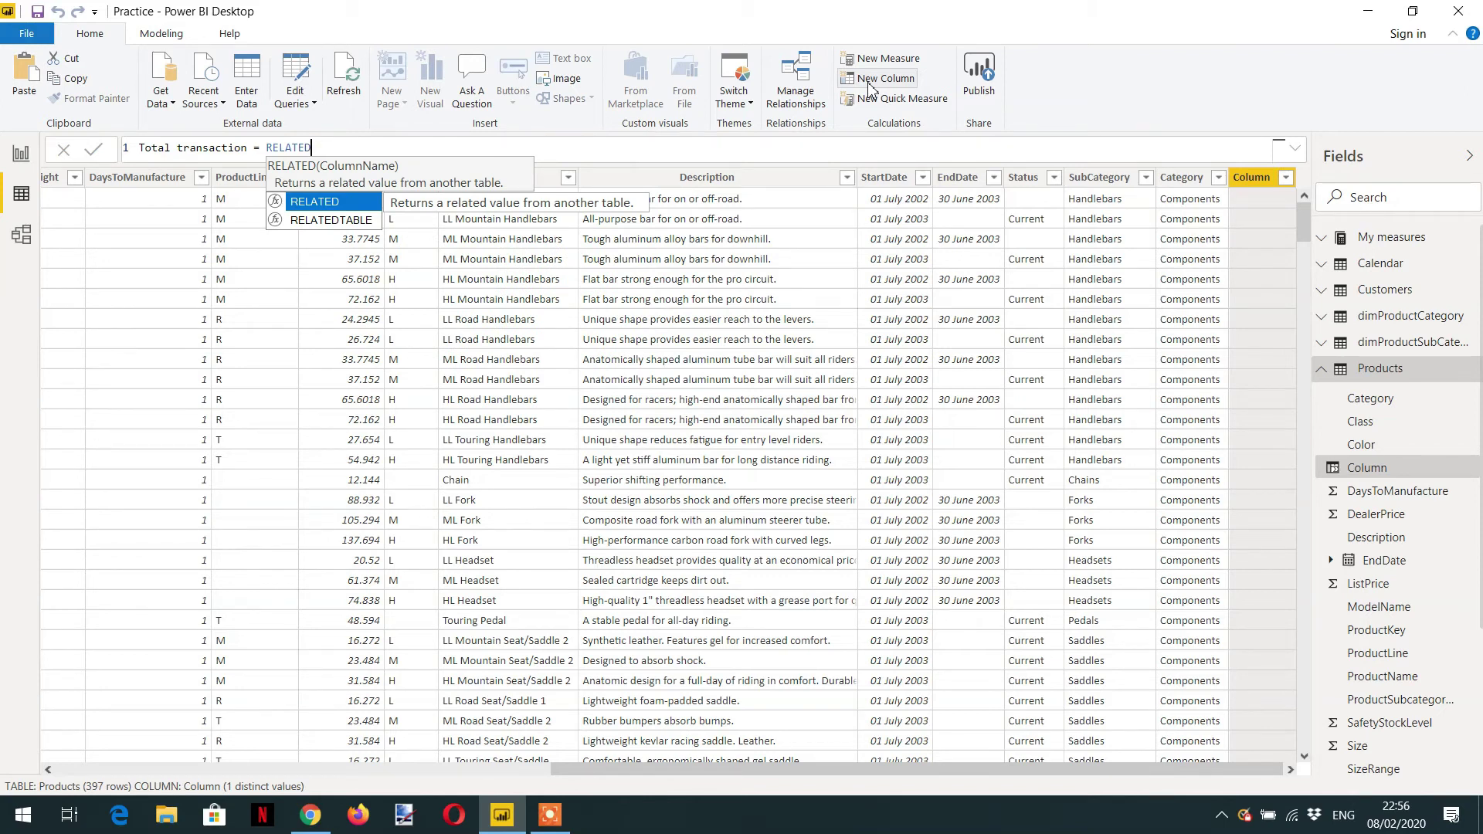
key("Down")
key("Tab")
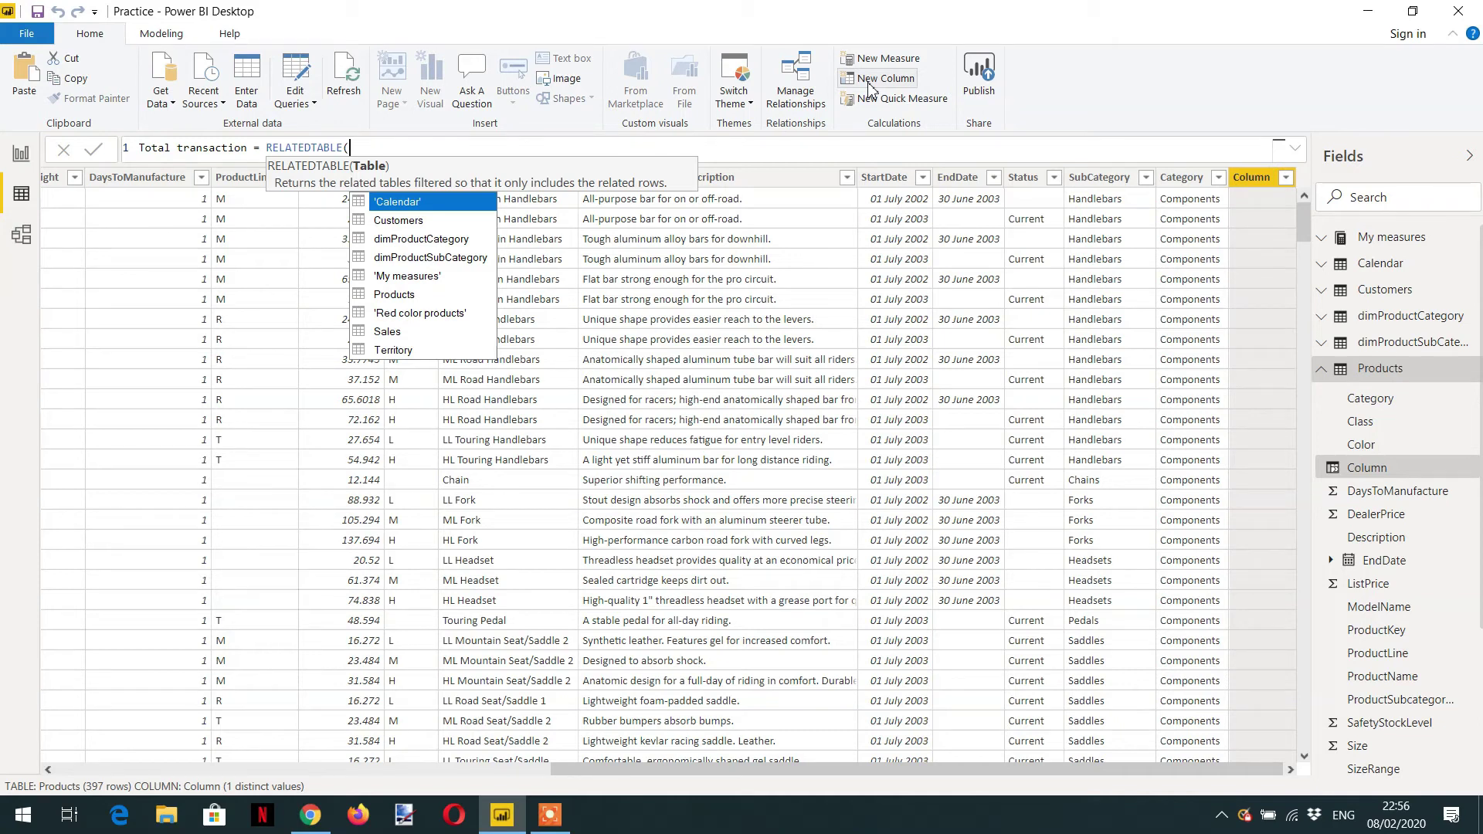
type("sa")
key("Tab")
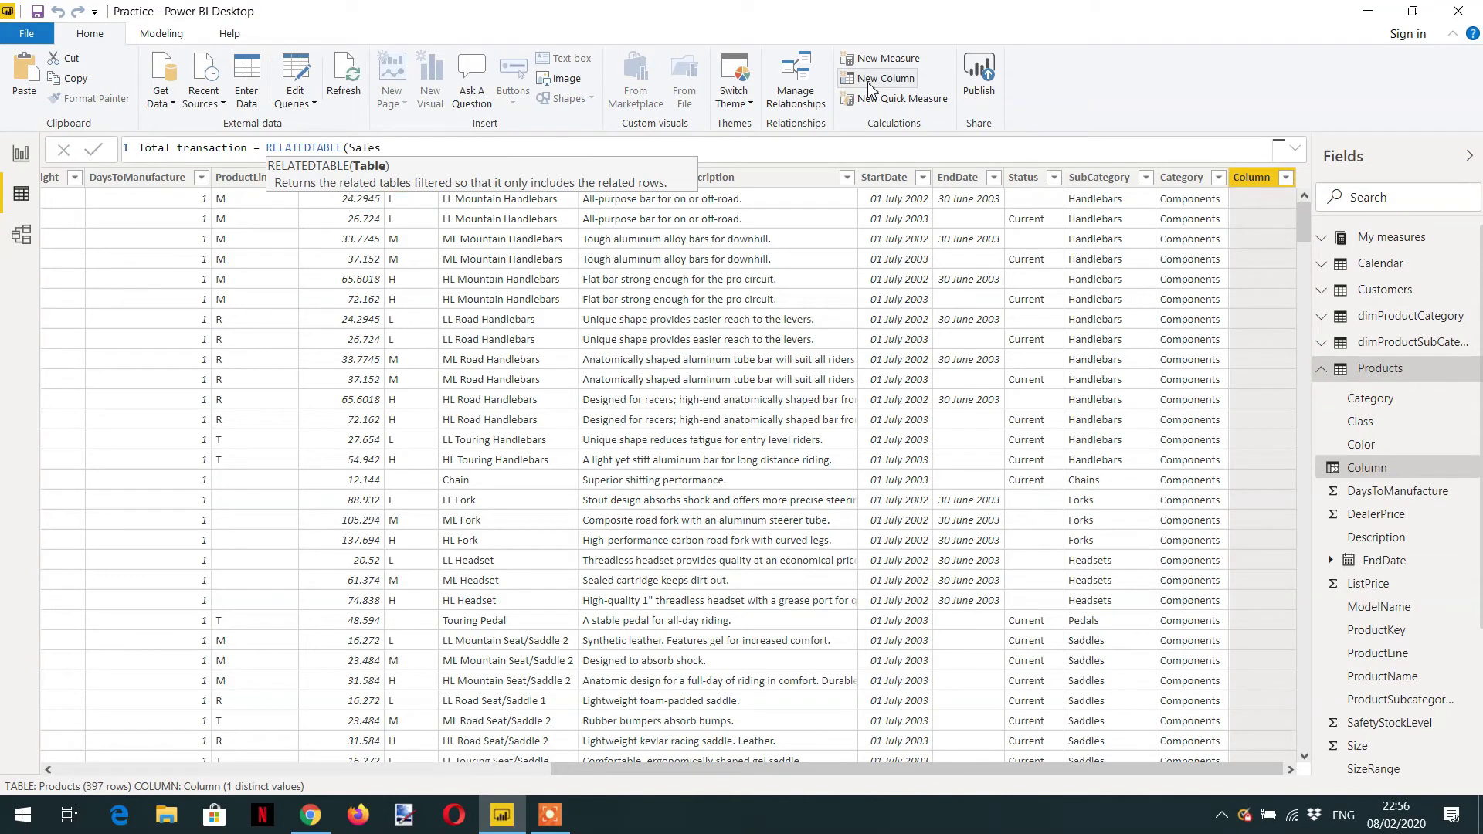
type(")")
key("Return")
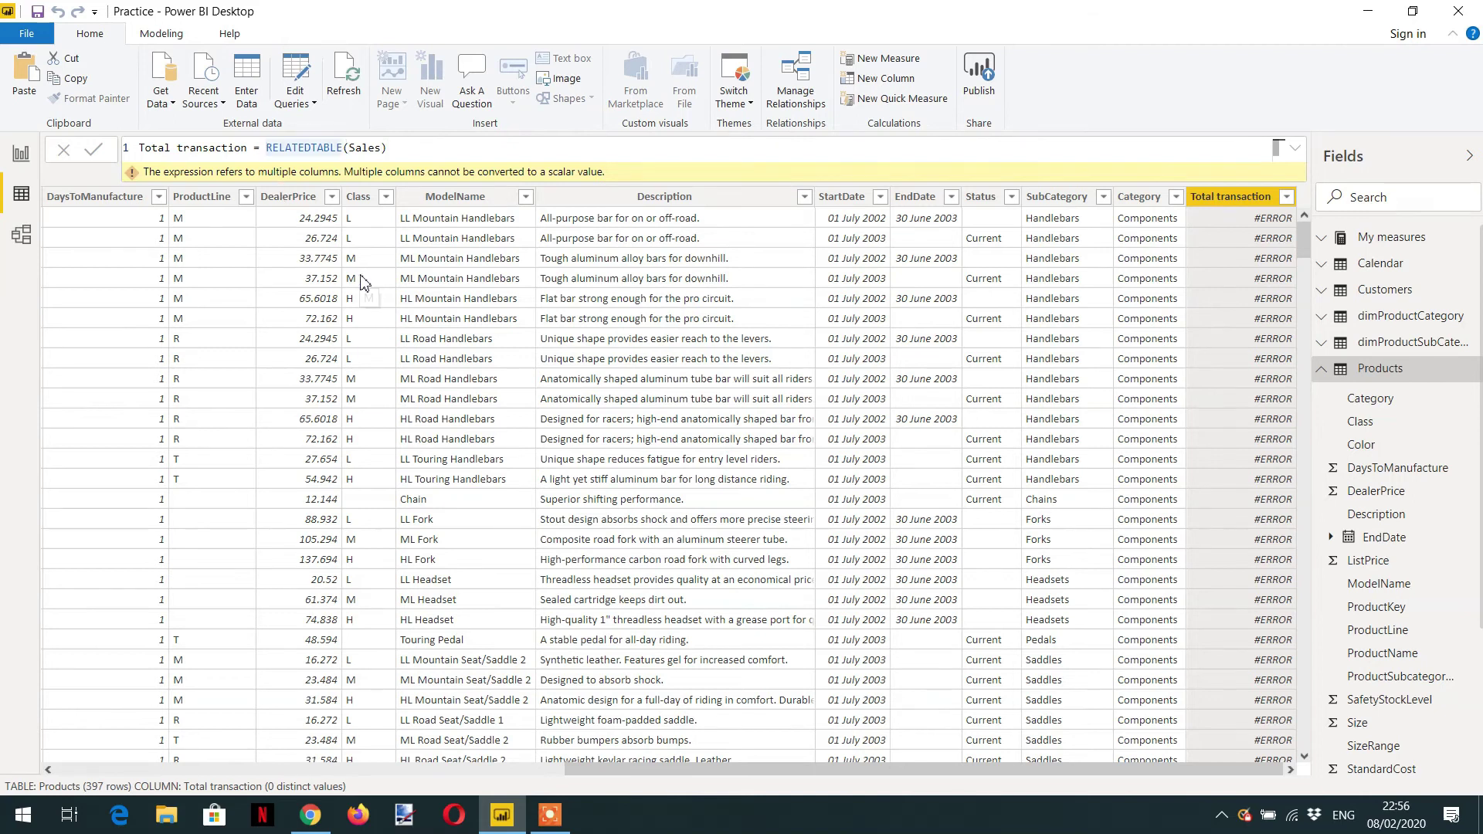
Step: Change Total transaction to COUNTROWS(RELATEDTABLE(Sales)) and review counts like 2190 and 4244
type("C")
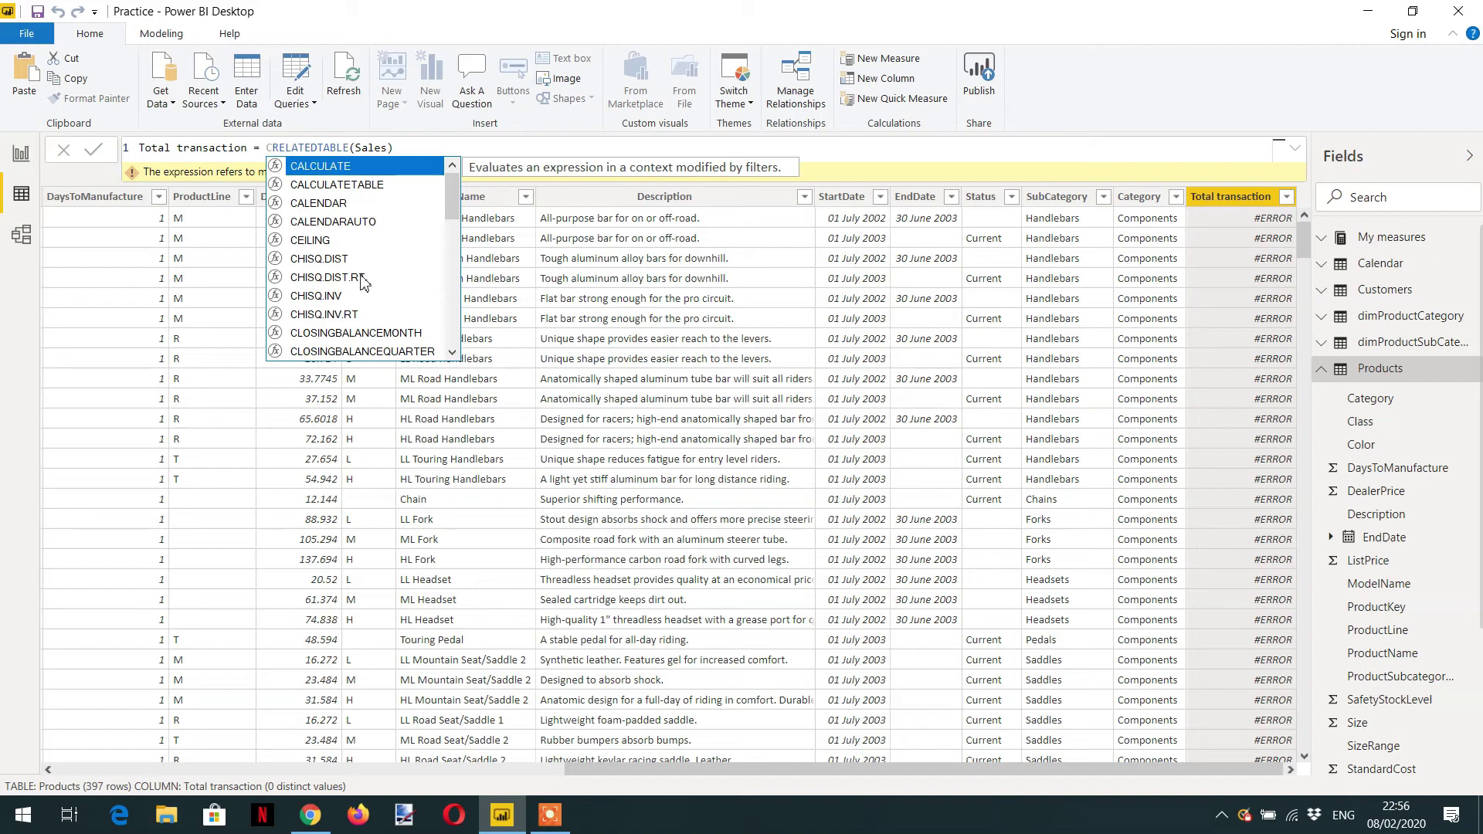
type("ount")
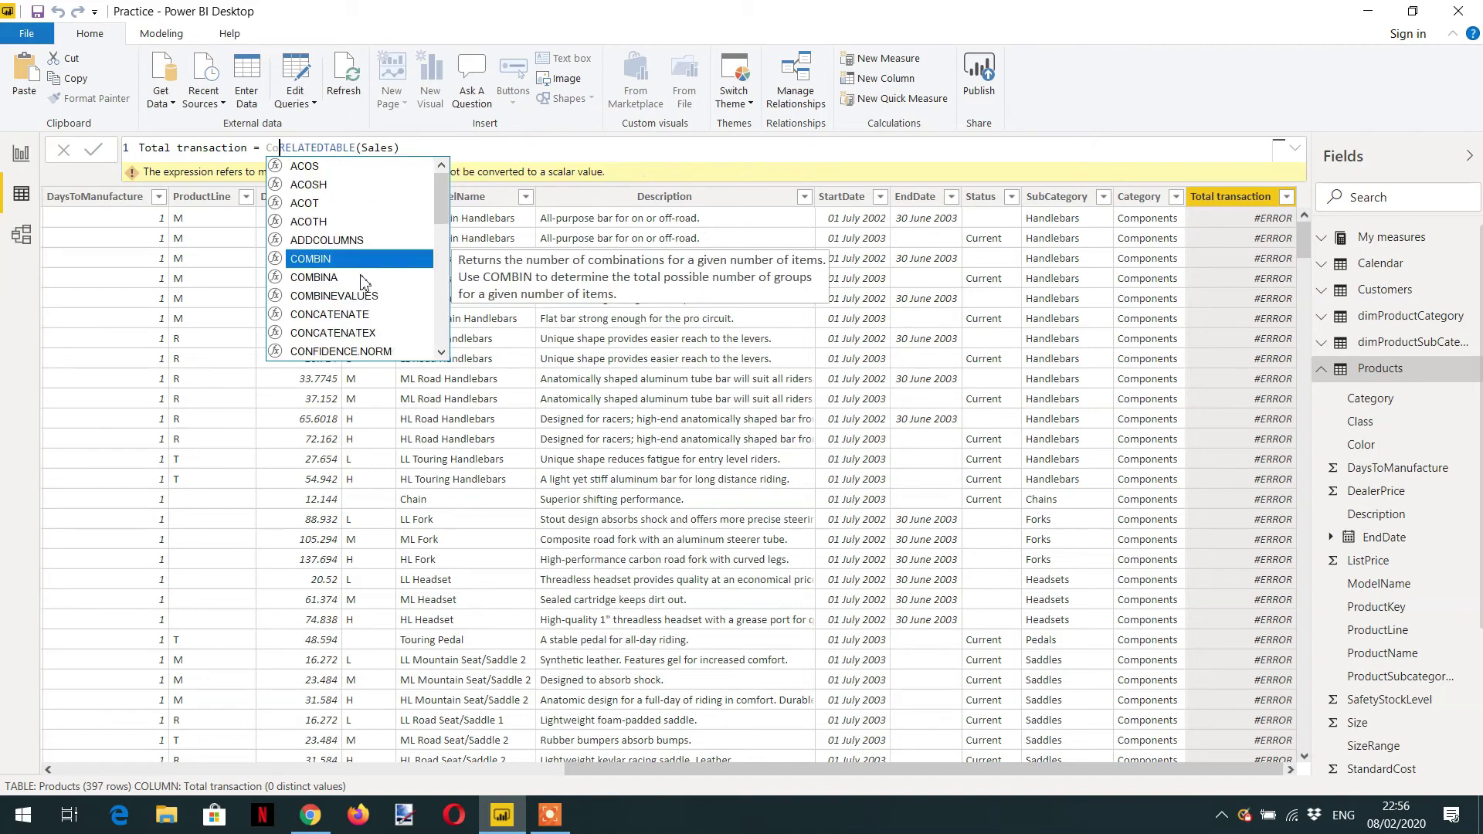
left_click(360, 276)
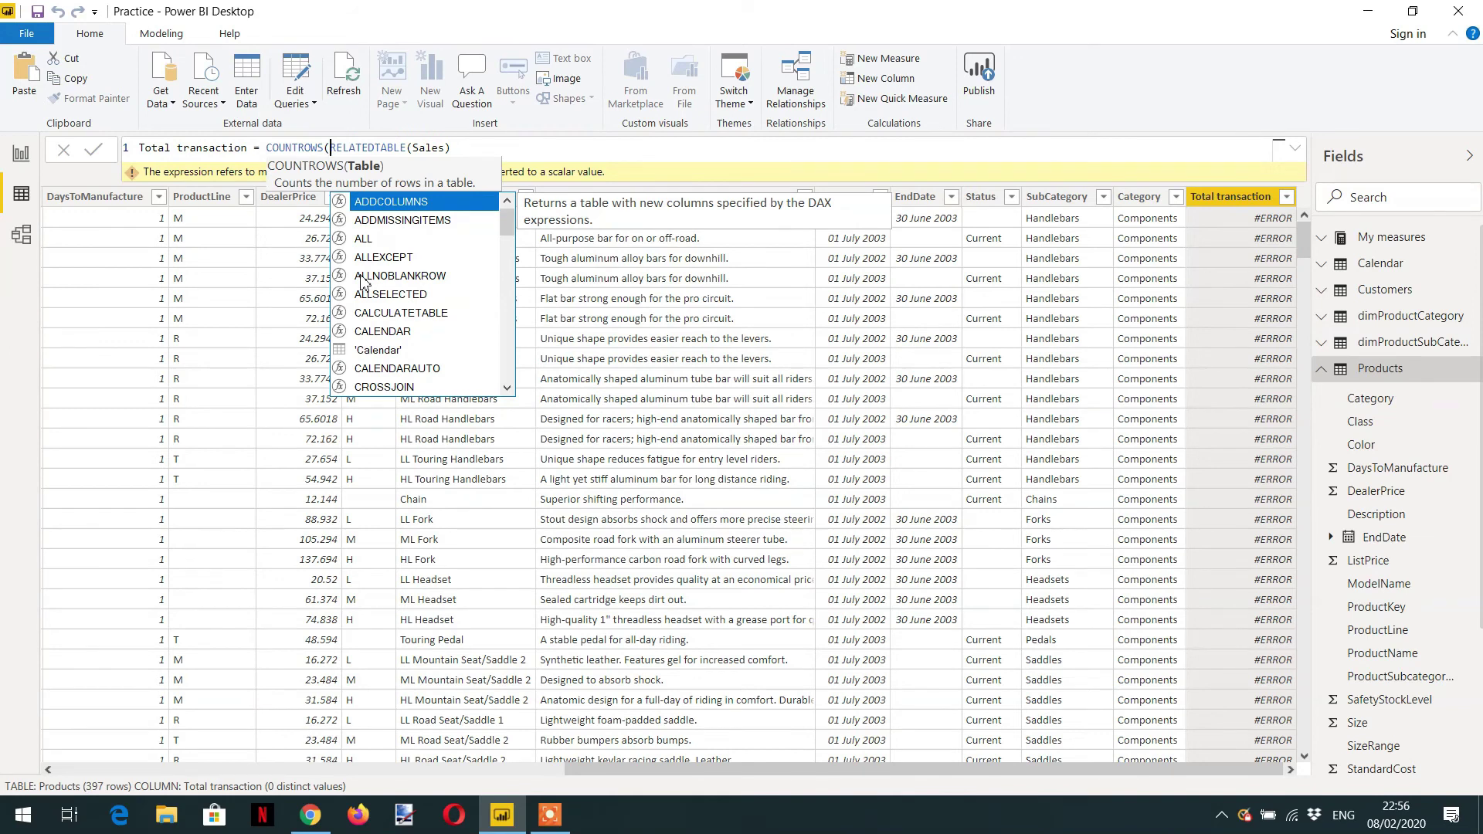
key("Escape")
key("End")
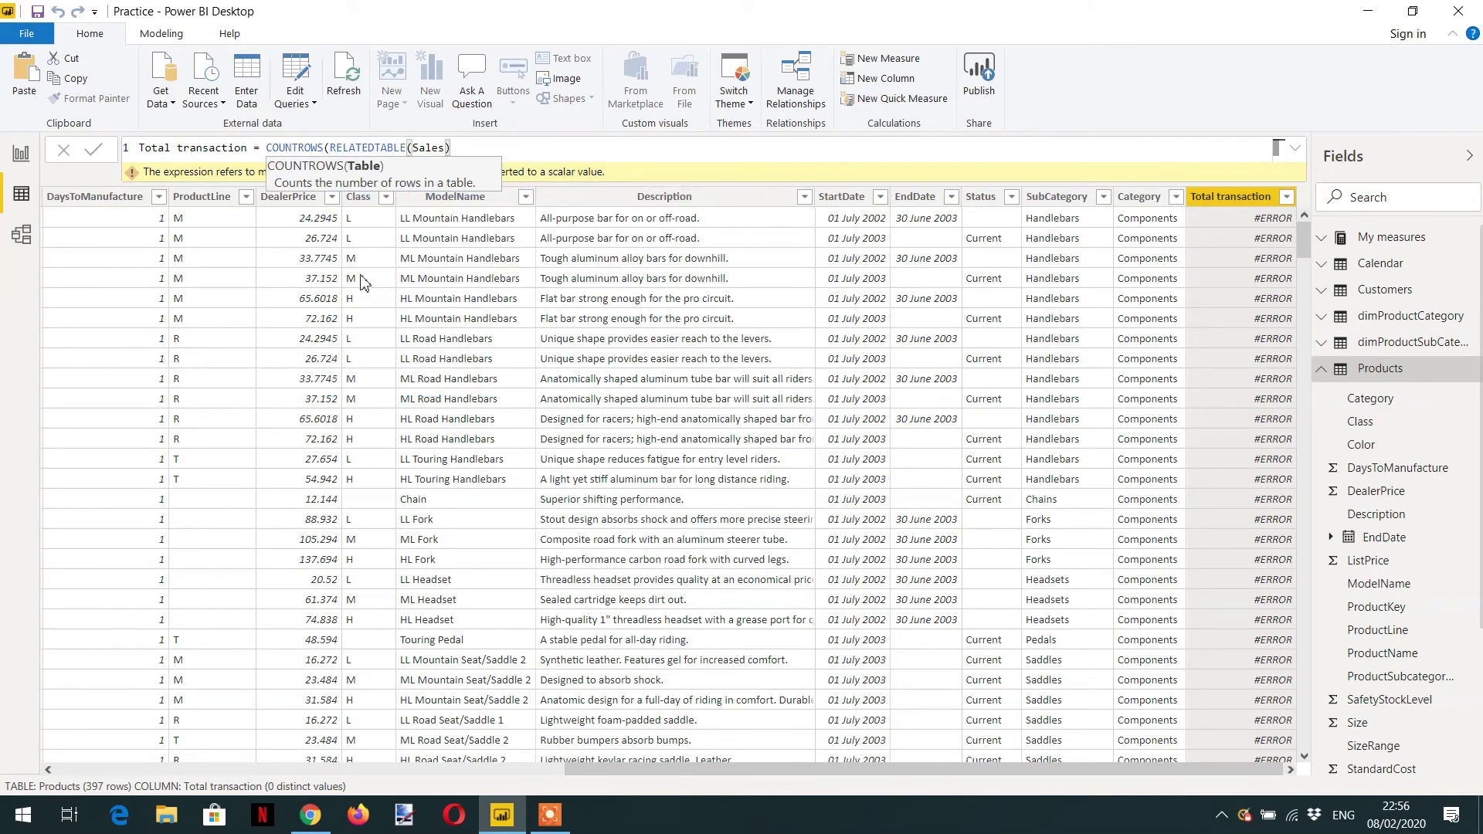
type(")")
key("Return")
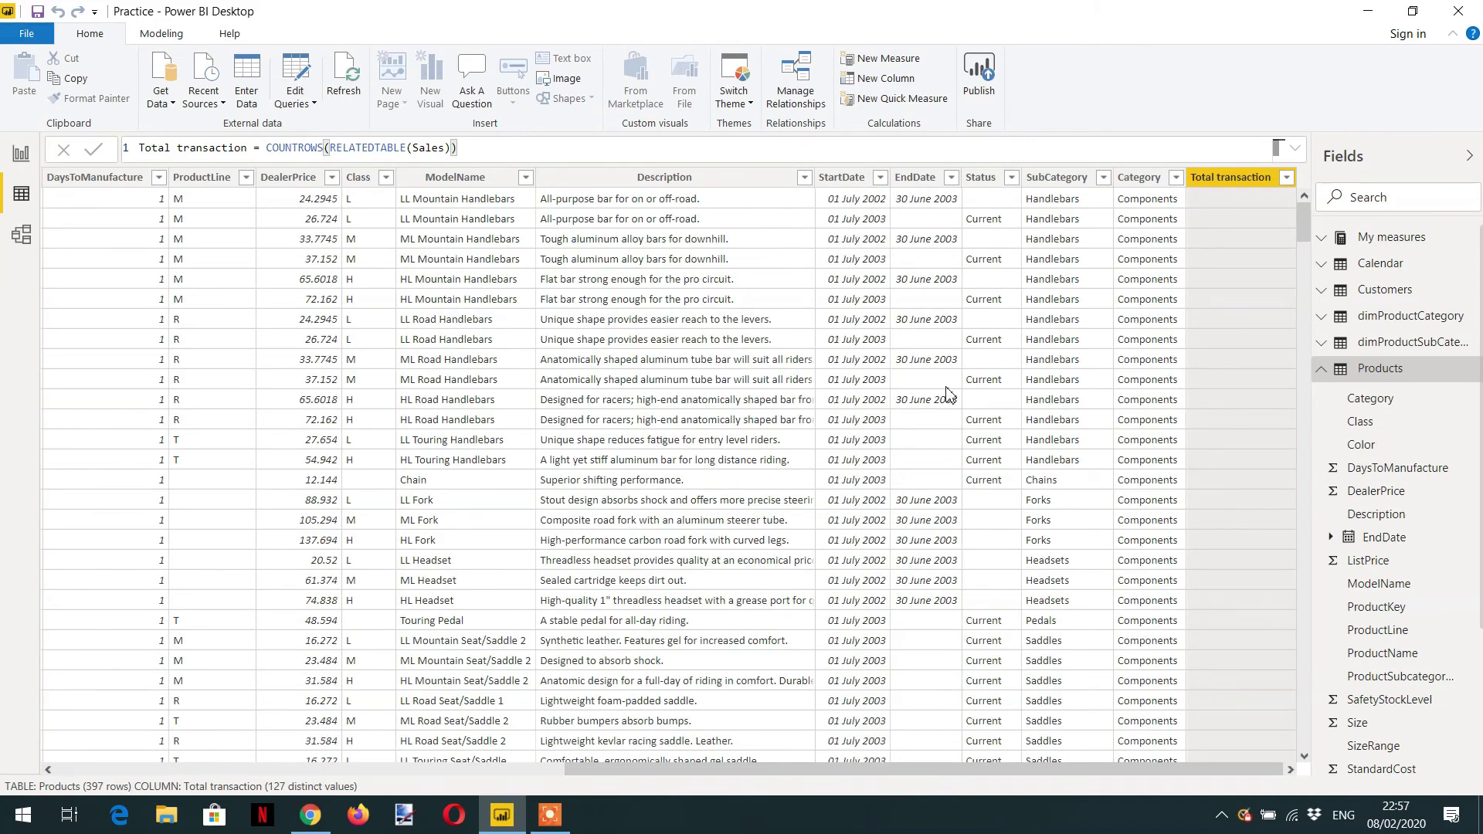
left_click_drag(1305, 231, 1279, 317)
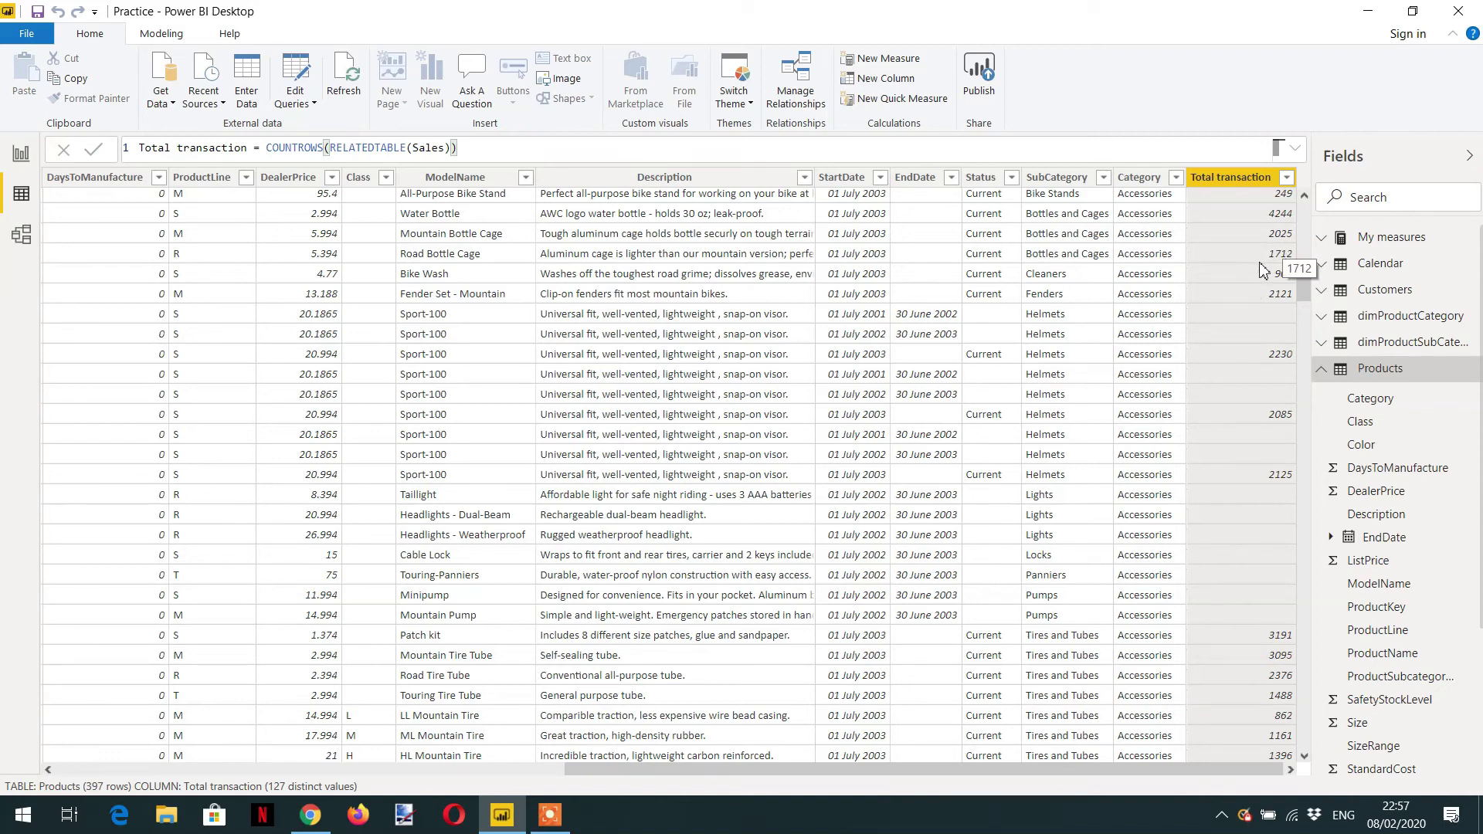
scroll(1269, 298, "down", 18)
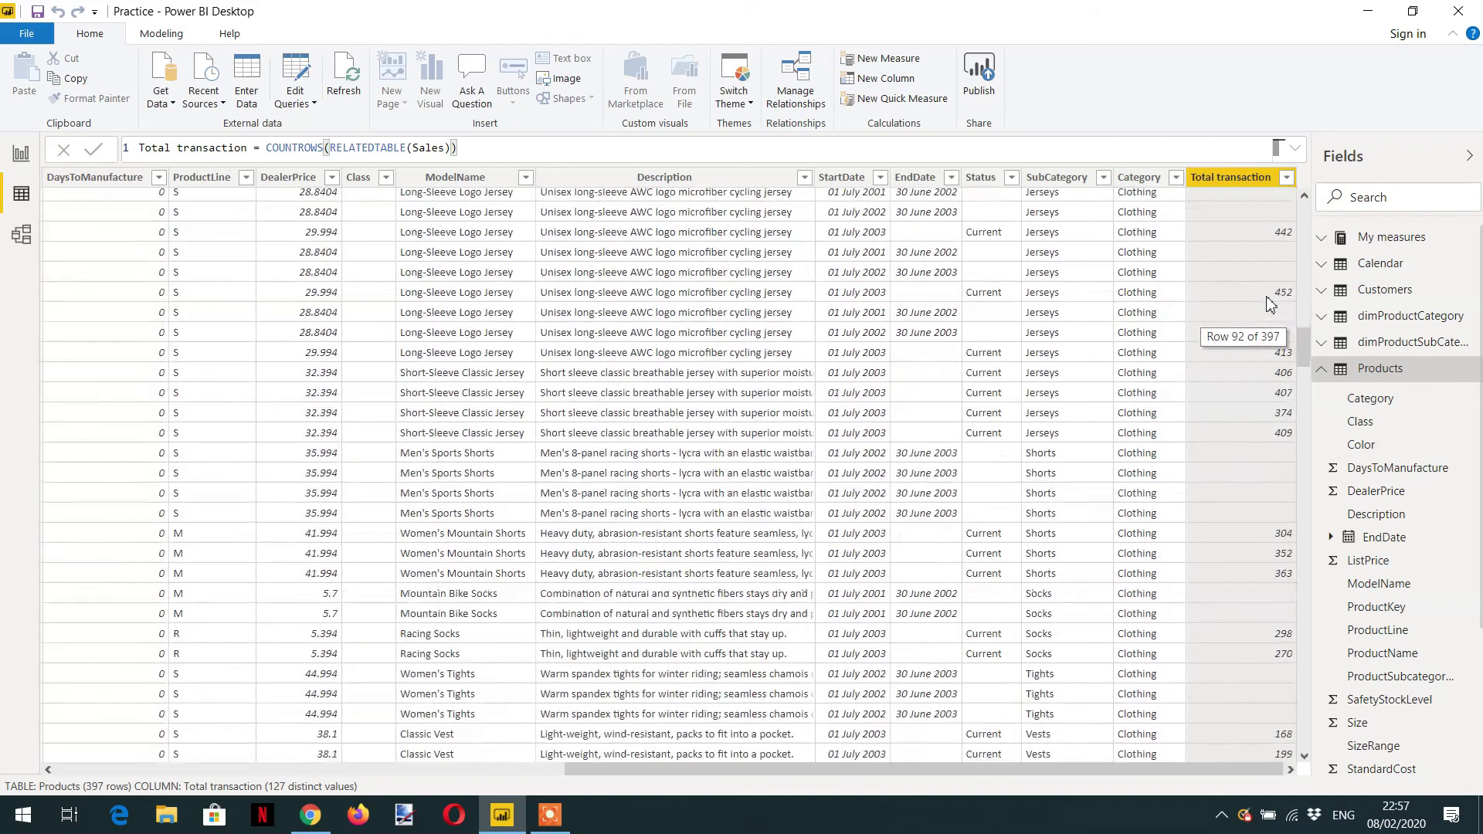